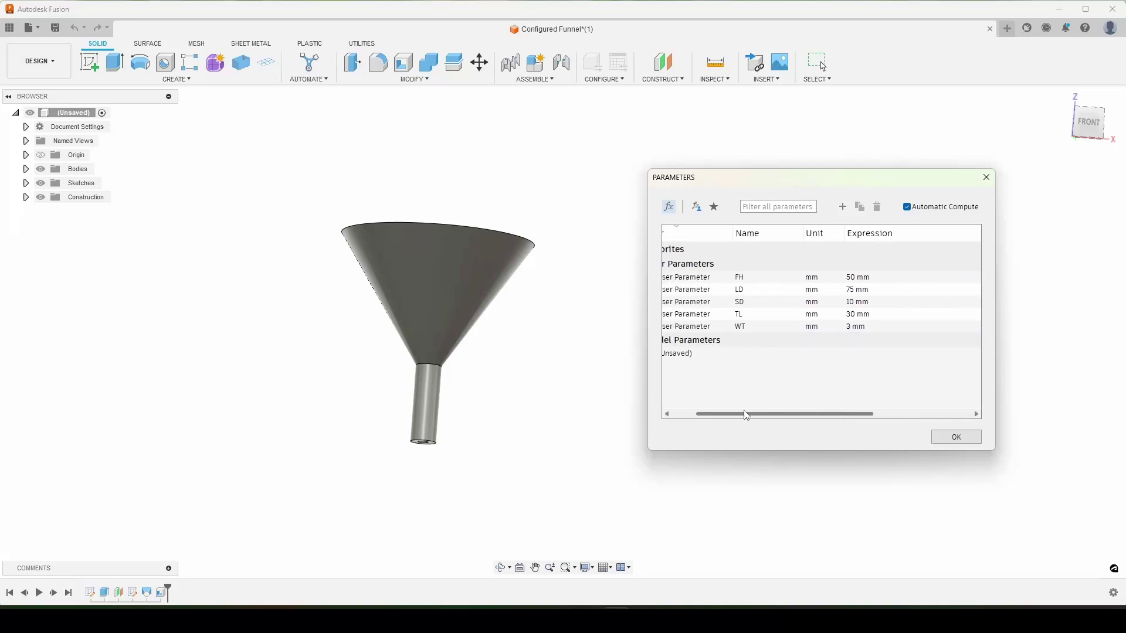
Change funnel height FH to 100 and large diameter LD to 150 in Parameters
shift+middle_drag(560, 319, 551, 358)
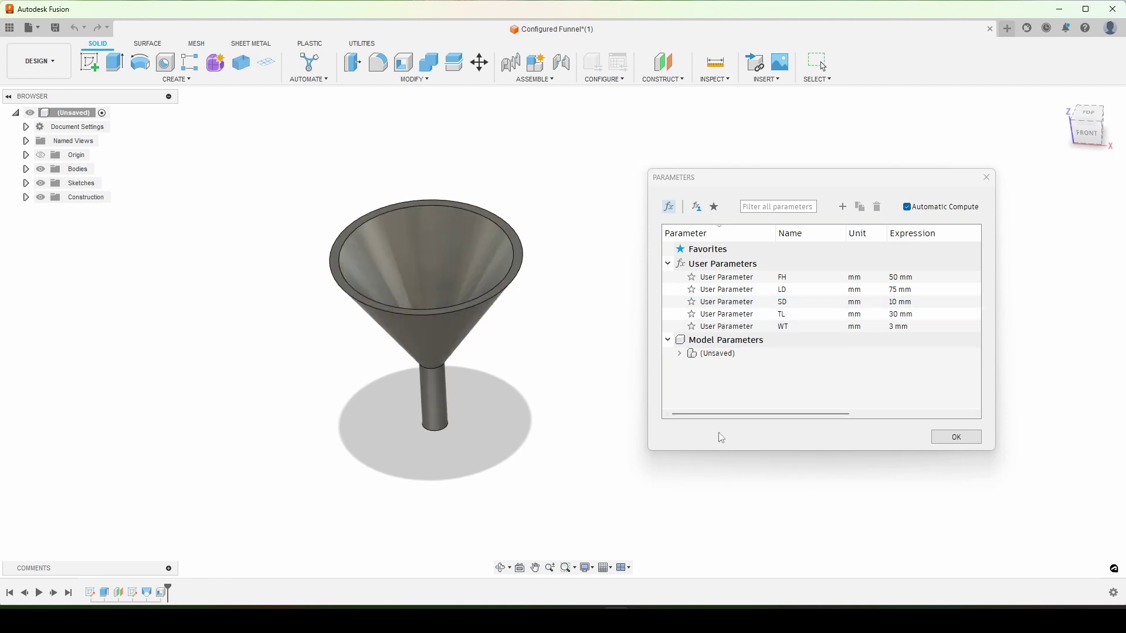
drag(733, 415, 838, 416)
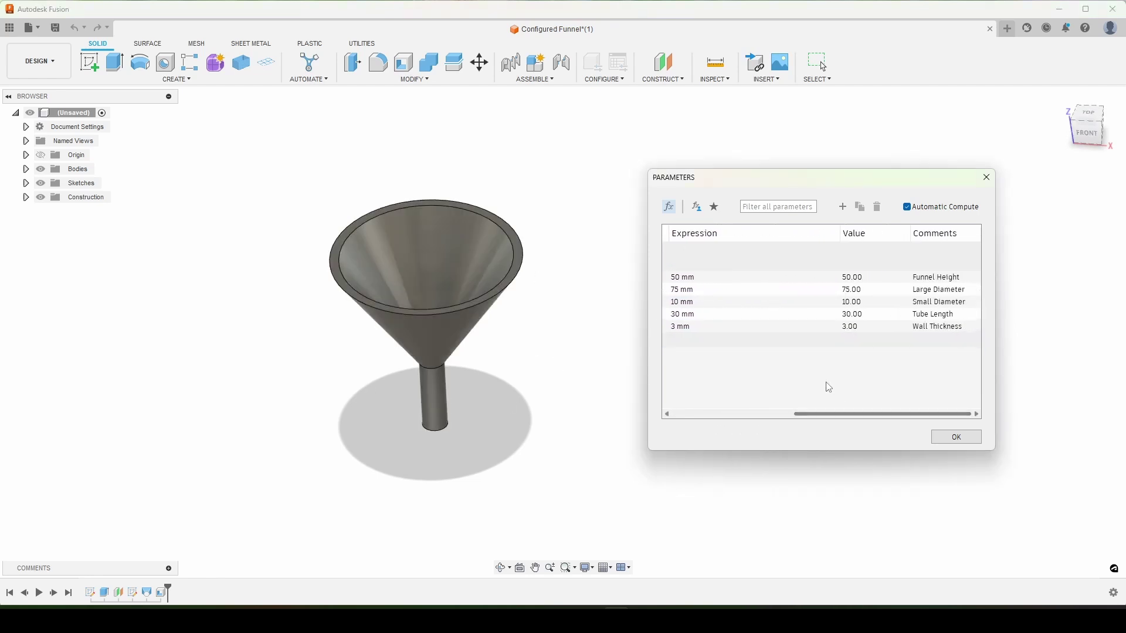
double_click(704, 278)
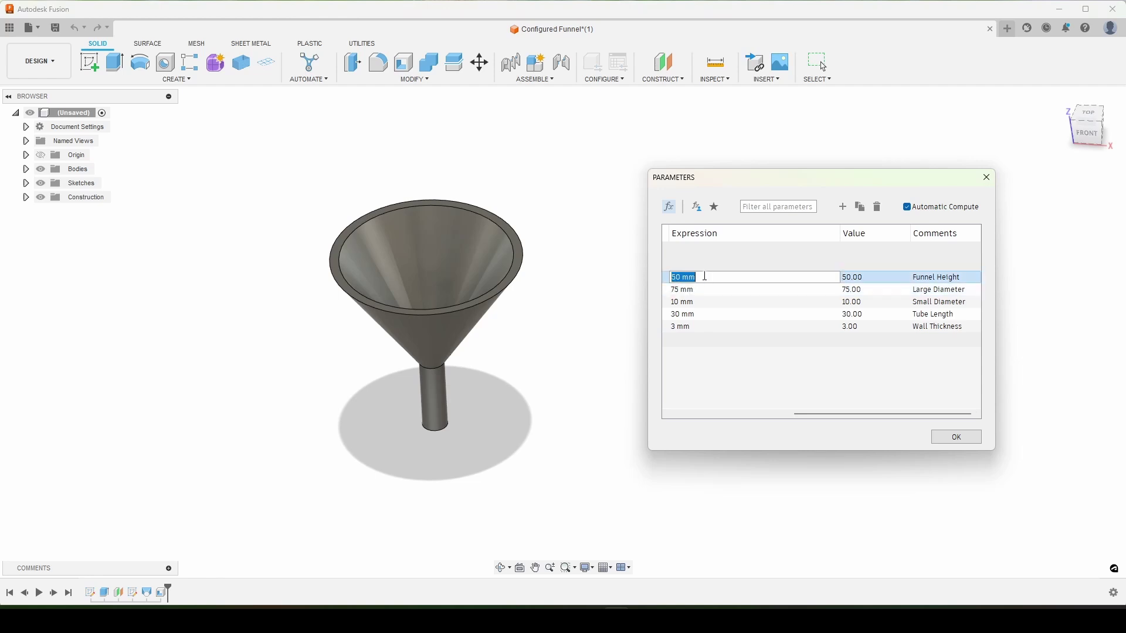
text(100)
key(Return)
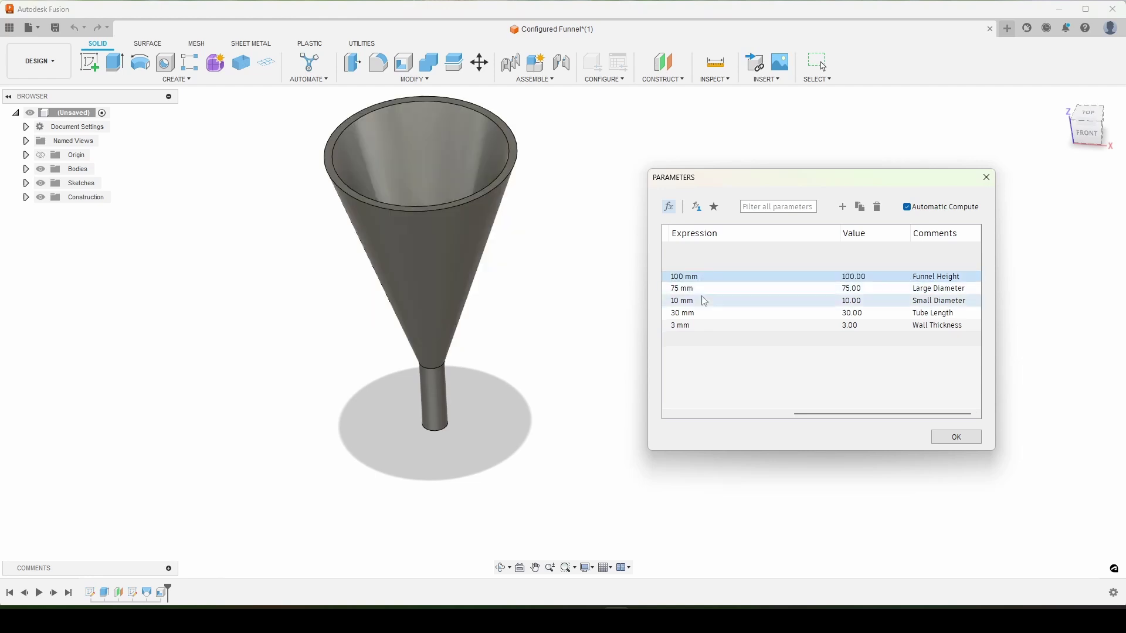
click(702, 289)
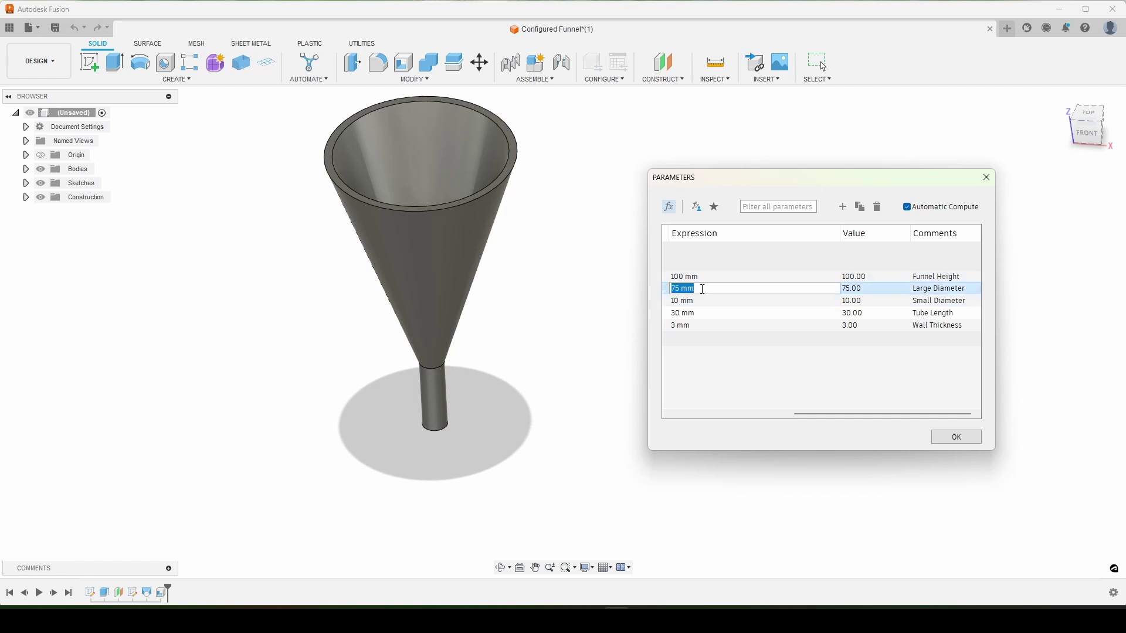
text(150\)
key(BackSpace)
key(Return)
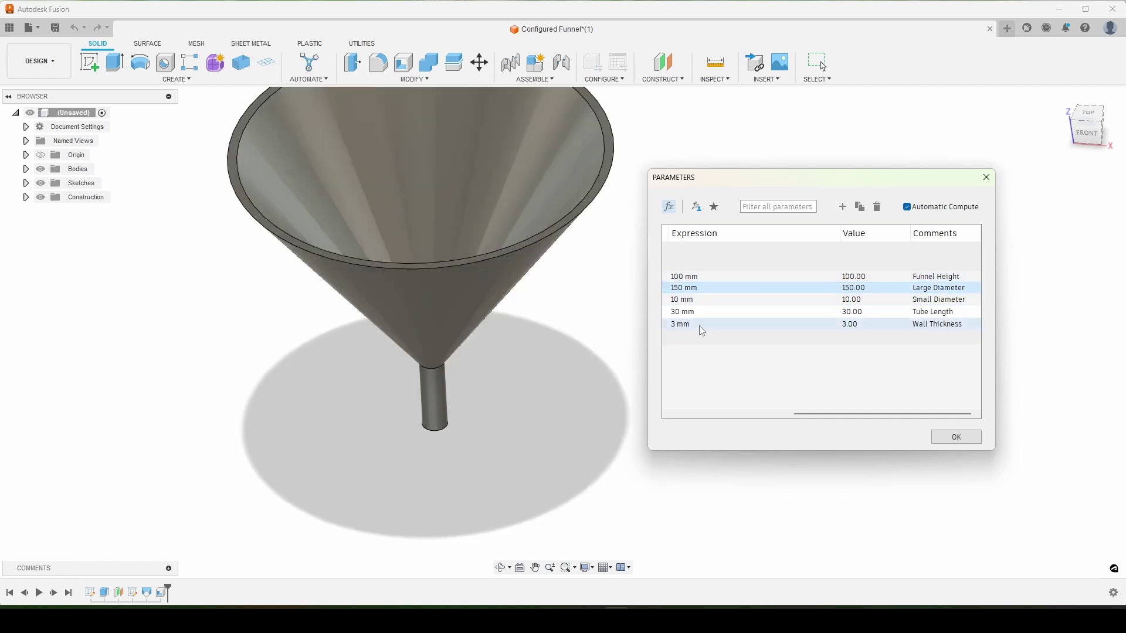
Set wall thickness WT to 2 and tube length TL to 60
click(700, 323)
text(2)
key(Return)
click(699, 311)
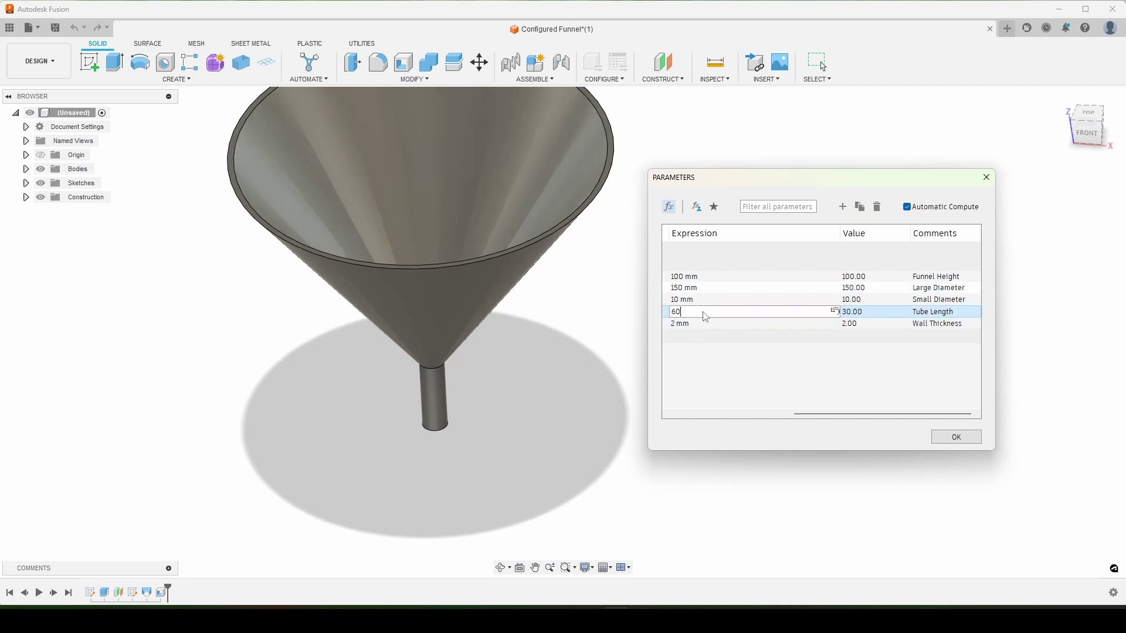
text(60)
key(Return)
Inspect the resized funnel from below, then start a new blank design
shift+middle_drag(616, 266, 505, 352)
scroll(520, 338, down, 3)
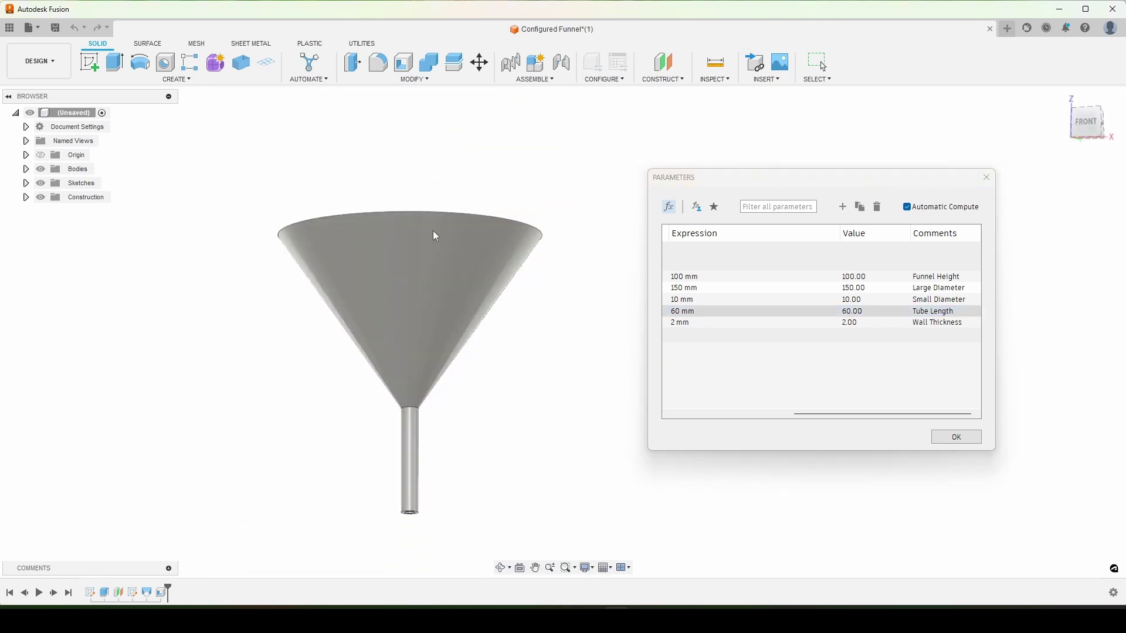
click(1012, 32)
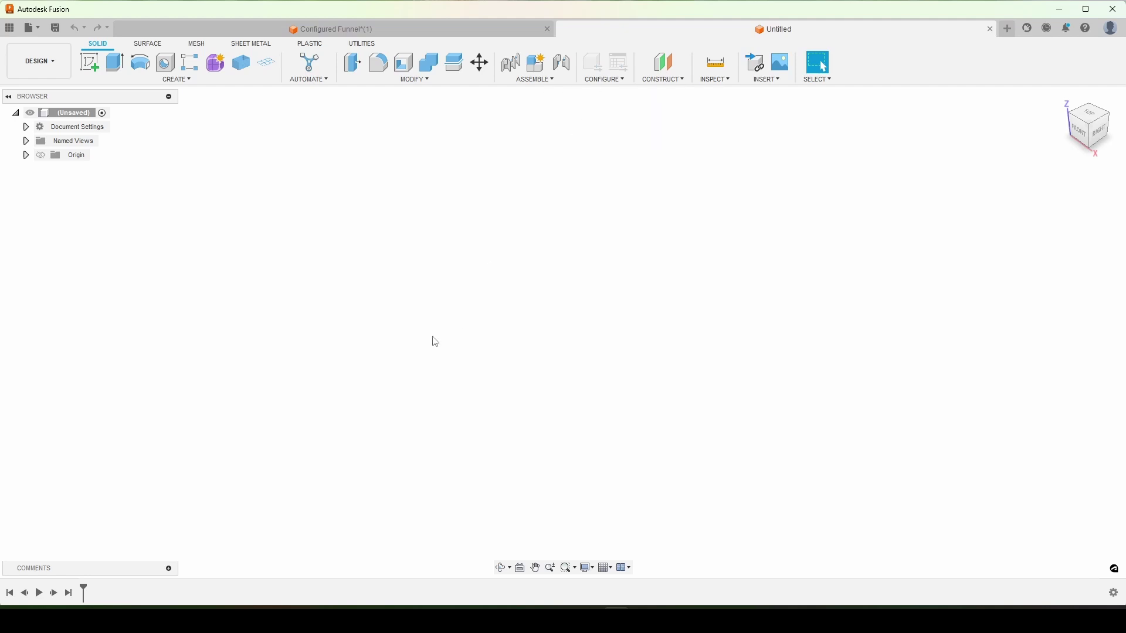
Open Change Parameters and add user parameter FH = 50 mm, commented 'Funnel Height'
click(388, 80)
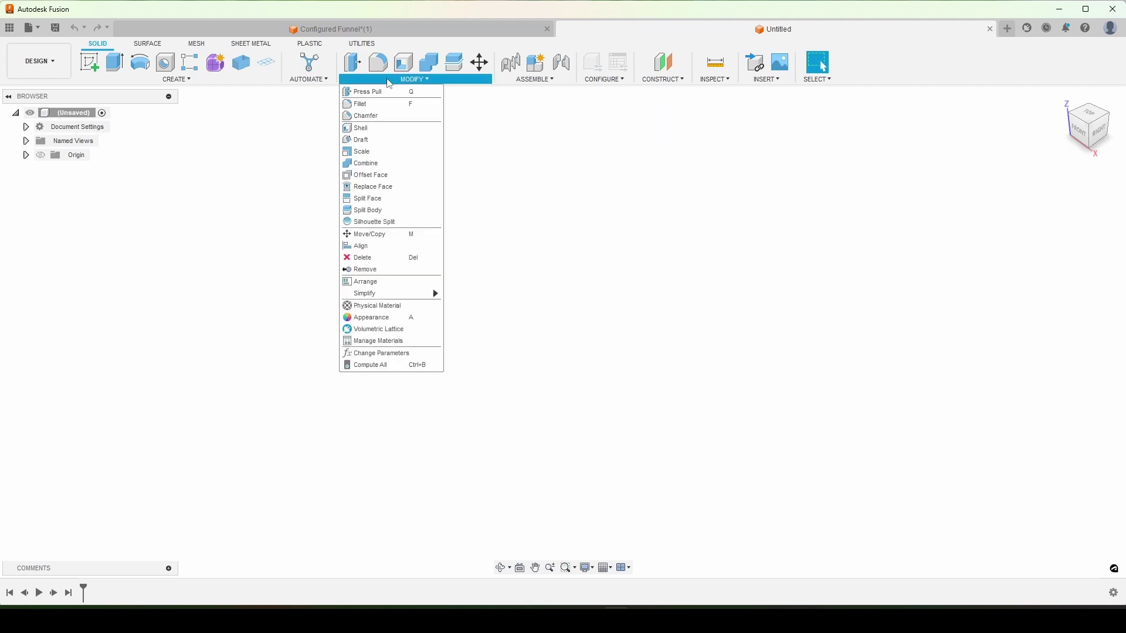
click(379, 355)
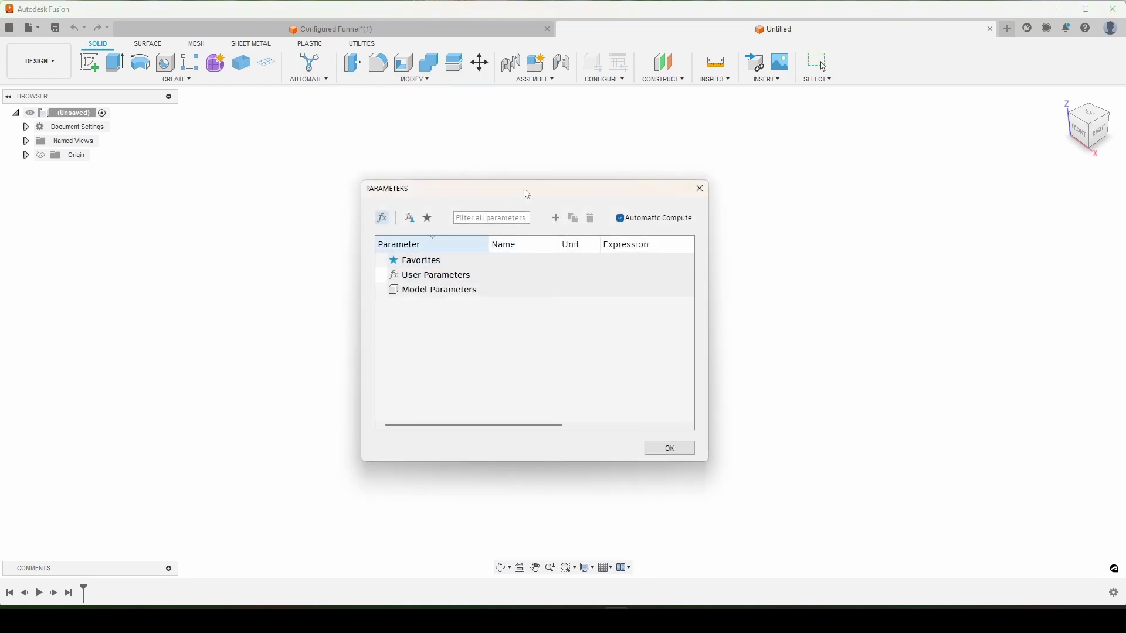
drag(525, 192, 552, 181)
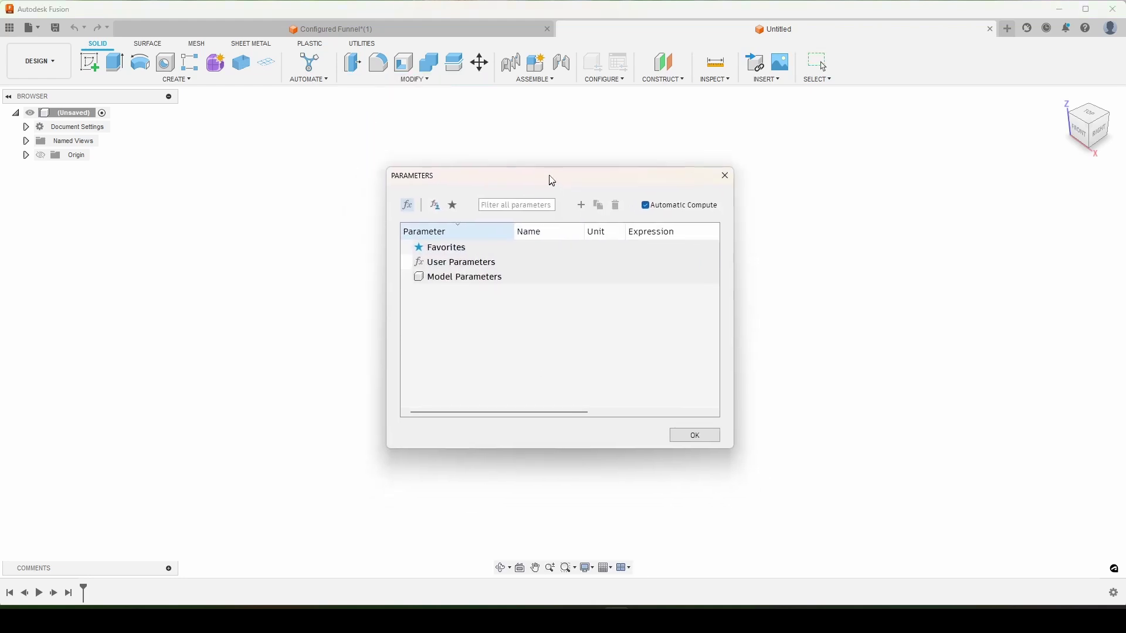
click(584, 209)
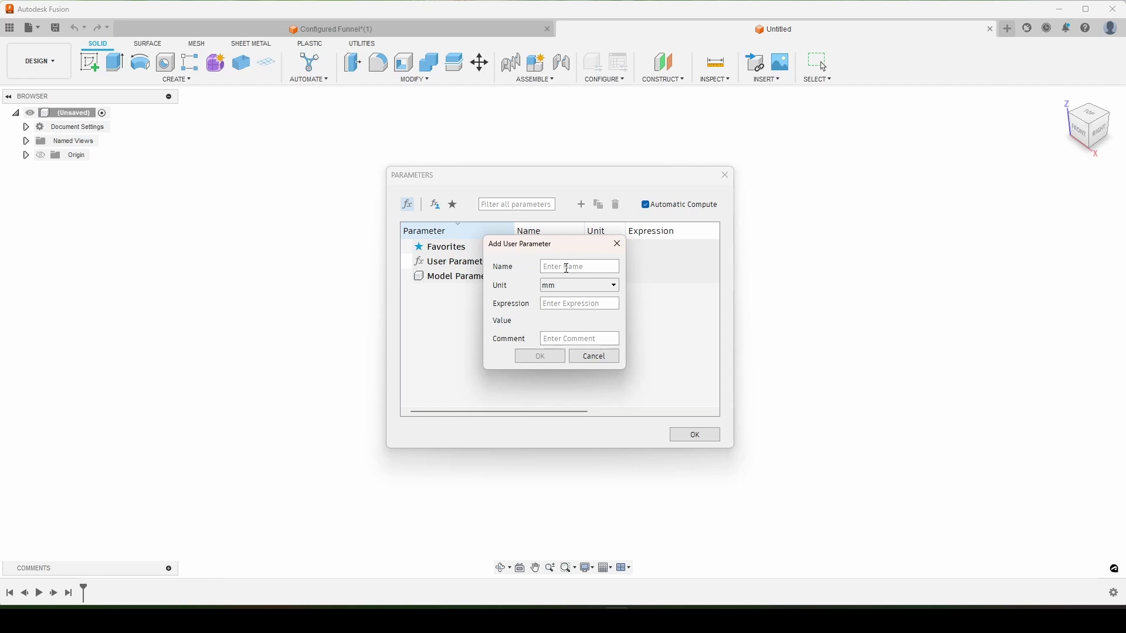
text(FH)
click(567, 304)
text(50)
click(557, 338)
text(Funnel )
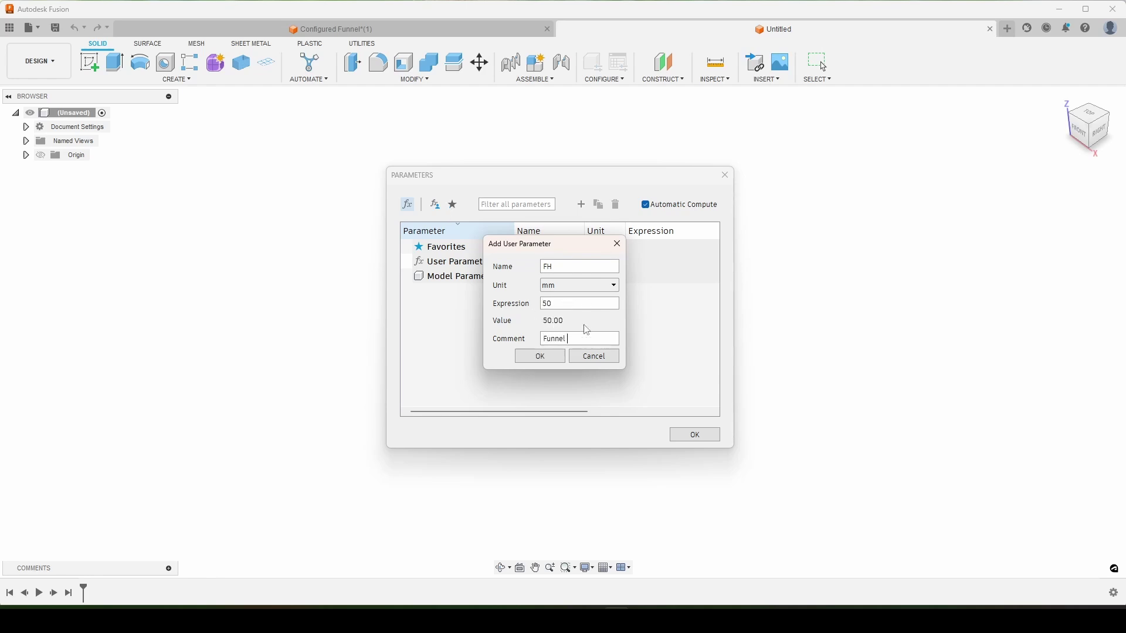
text(Height)
click(540, 357)
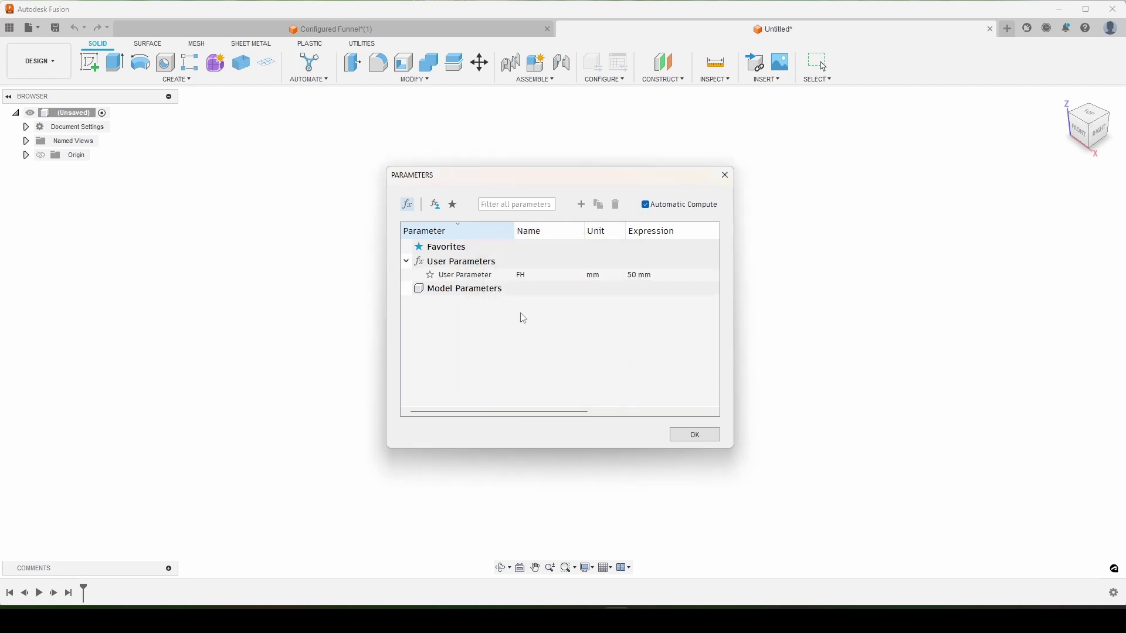
Add user parameter TL = 50 mm, commented 'Tube Length', correcting the name typo
click(581, 203)
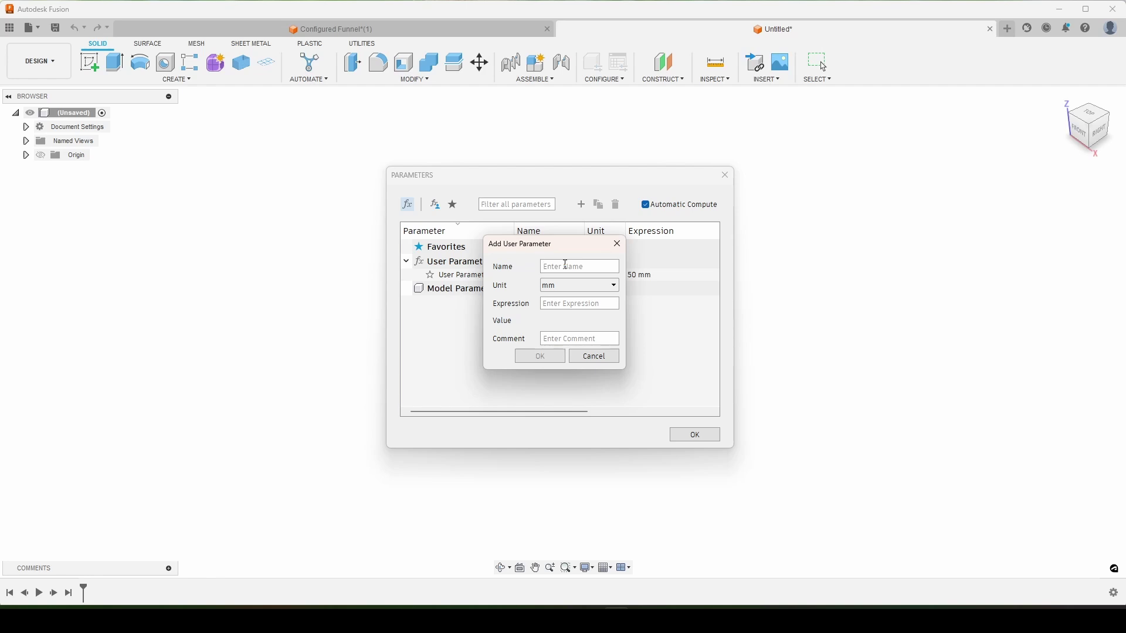
text(TH)
click(566, 305)
text(50)
click(563, 266)
key(BackSpace)
text(L)
click(556, 340)
text(Tube Length)
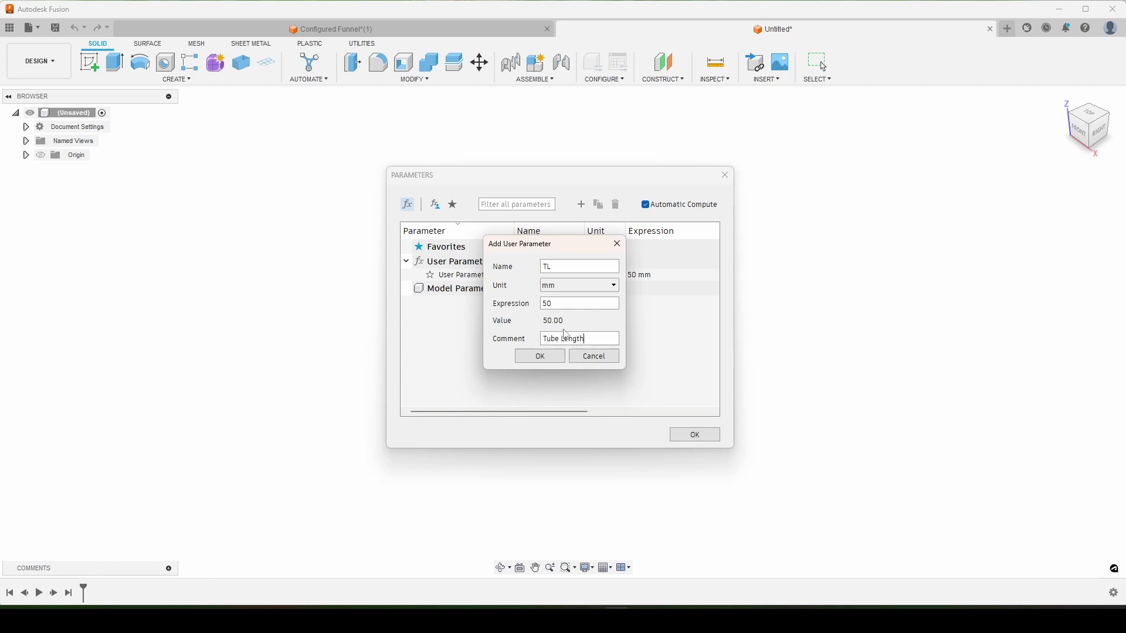
click(540, 356)
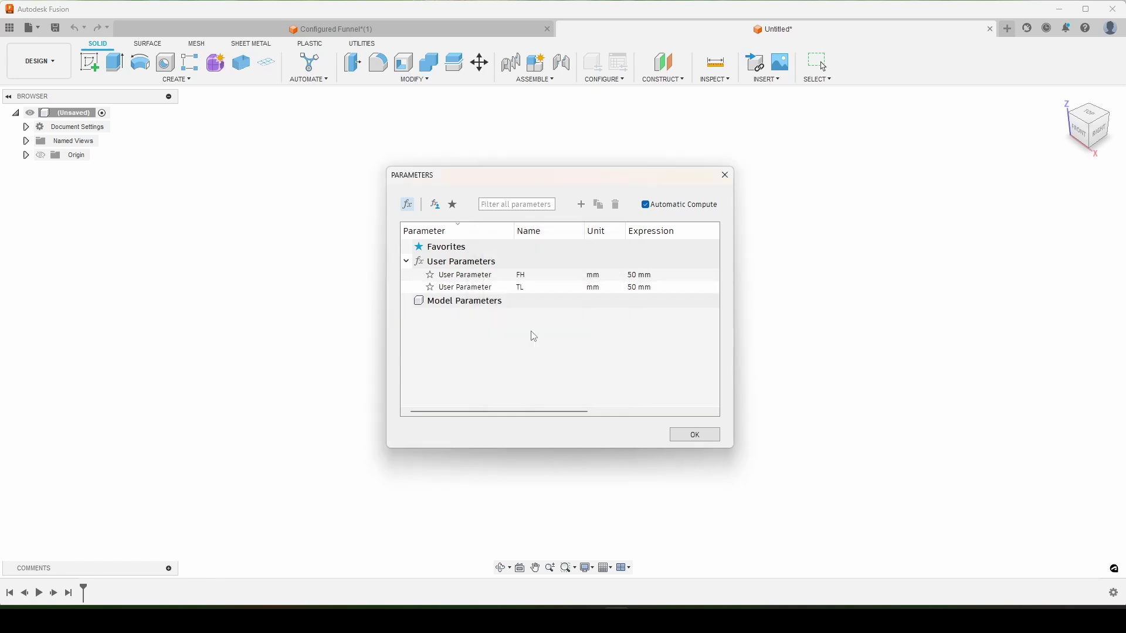
Add user parameter WT = 2 mm, commented 'Wall Thickness'
click(583, 205)
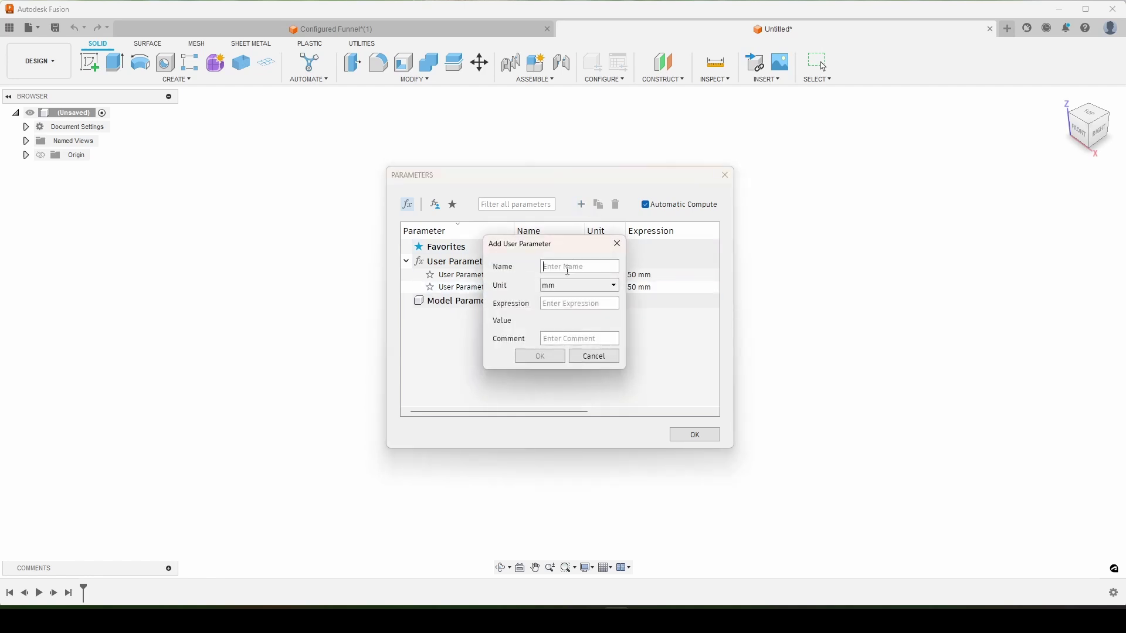
text(WT)
click(574, 337)
text(Wall Thickness)
click(577, 303)
text(2)
click(538, 356)
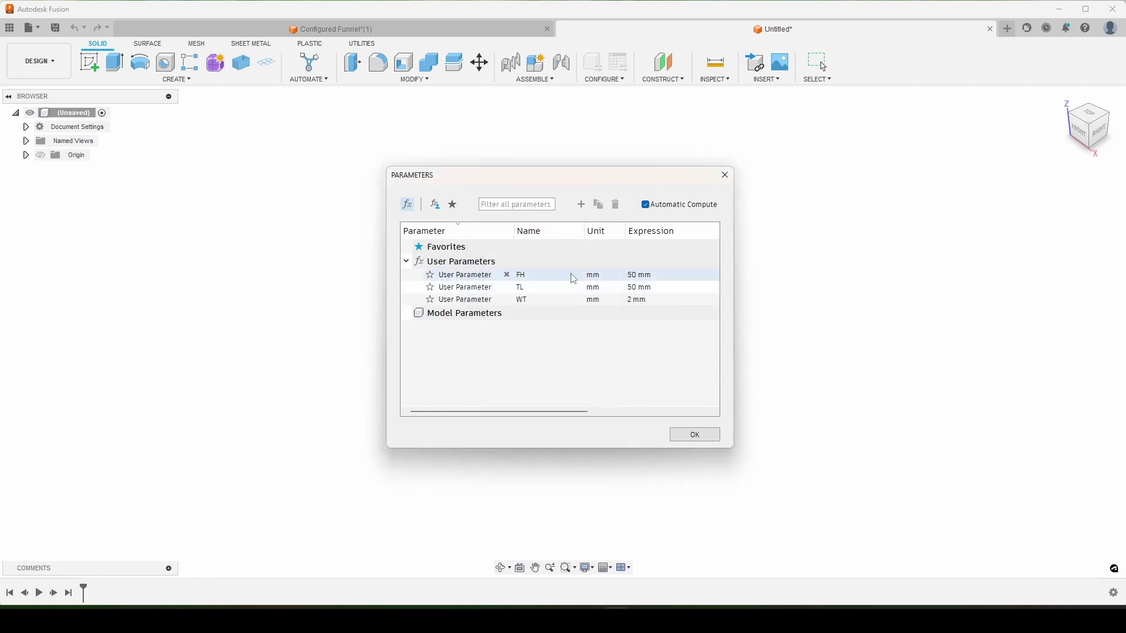
Add user parameter LD = 100 mm, commented 'Large Diameter'
click(581, 204)
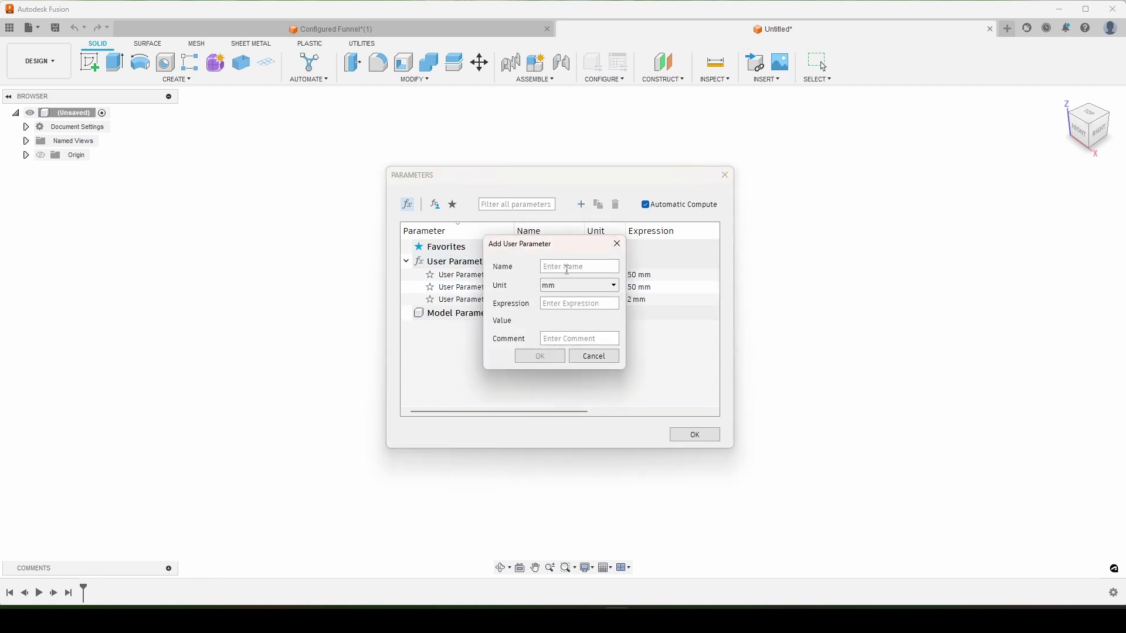
text(LD)
click(556, 339)
text(Large Diameter)
click(564, 301)
text(100)
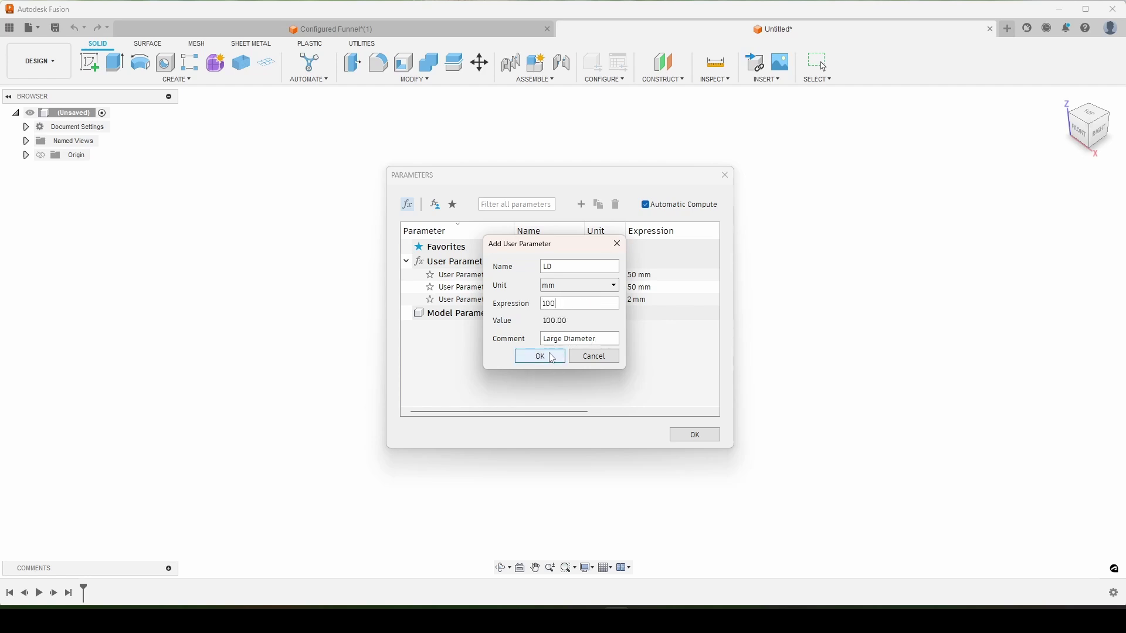
click(539, 356)
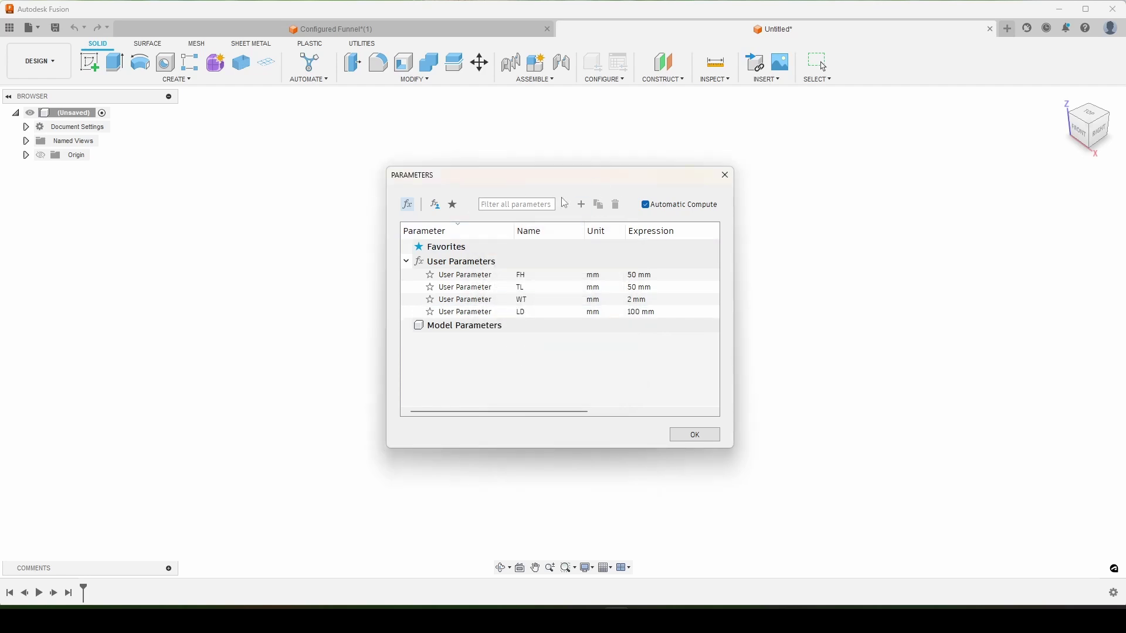
Add user parameter SD = 20 mm, commented 'Small Diameter', and close the Parameters window
click(581, 204)
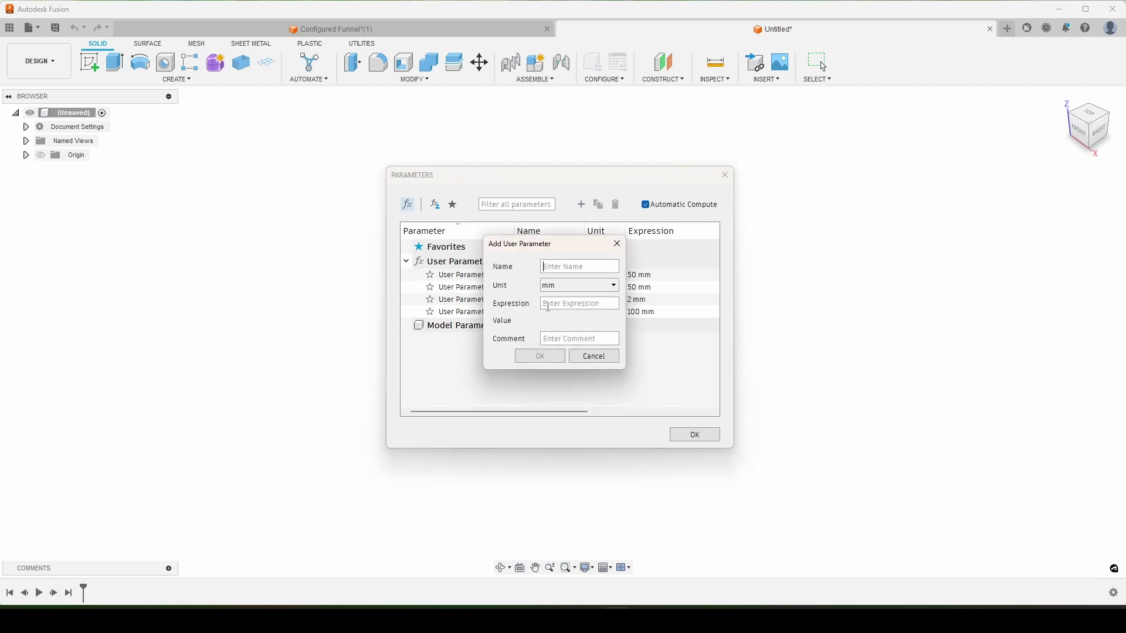
click(561, 267)
text(SD)
click(560, 339)
text(Small Diameter)
click(553, 304)
text(20)
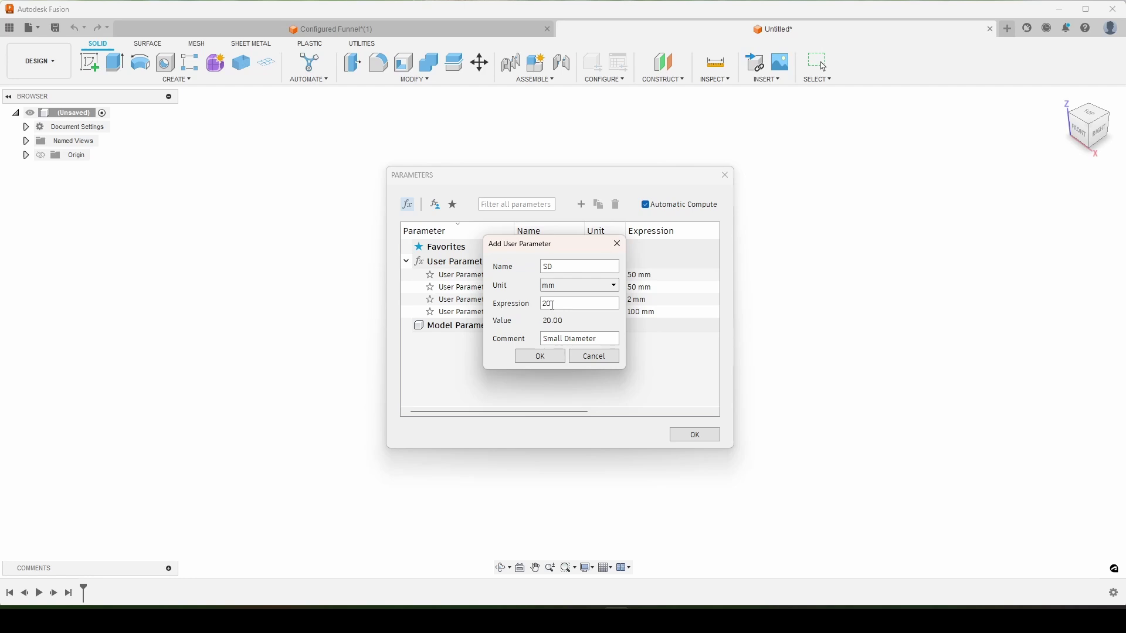
click(540, 356)
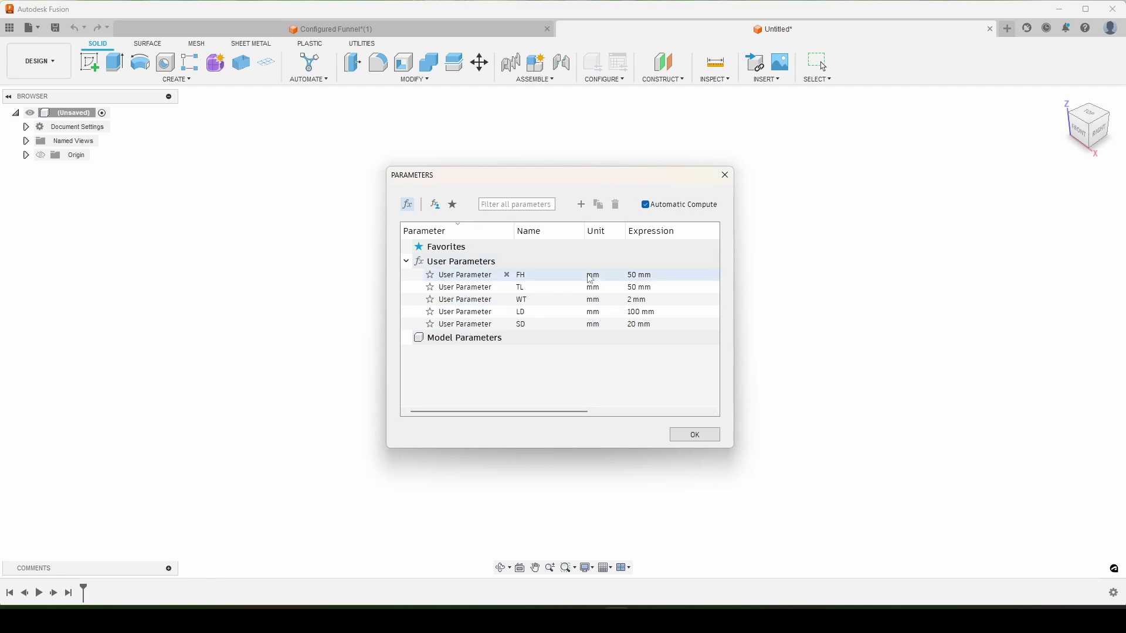
click(699, 438)
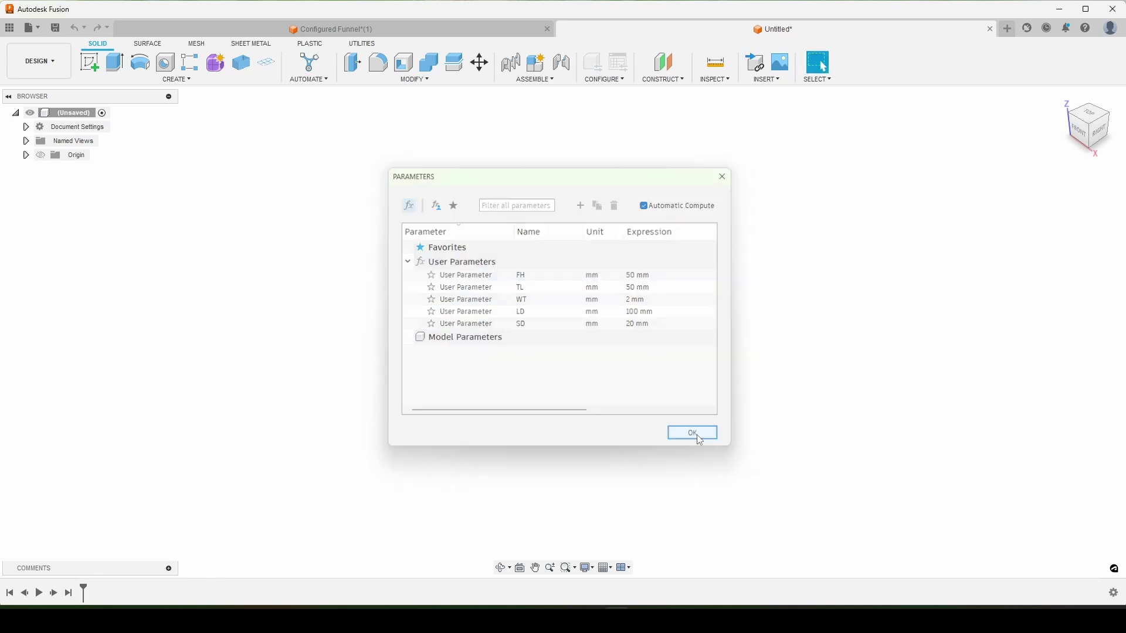
Start a sketch on the XY ground plane and draw a centre-diameter circle at the origin
click(90, 63)
click(622, 333)
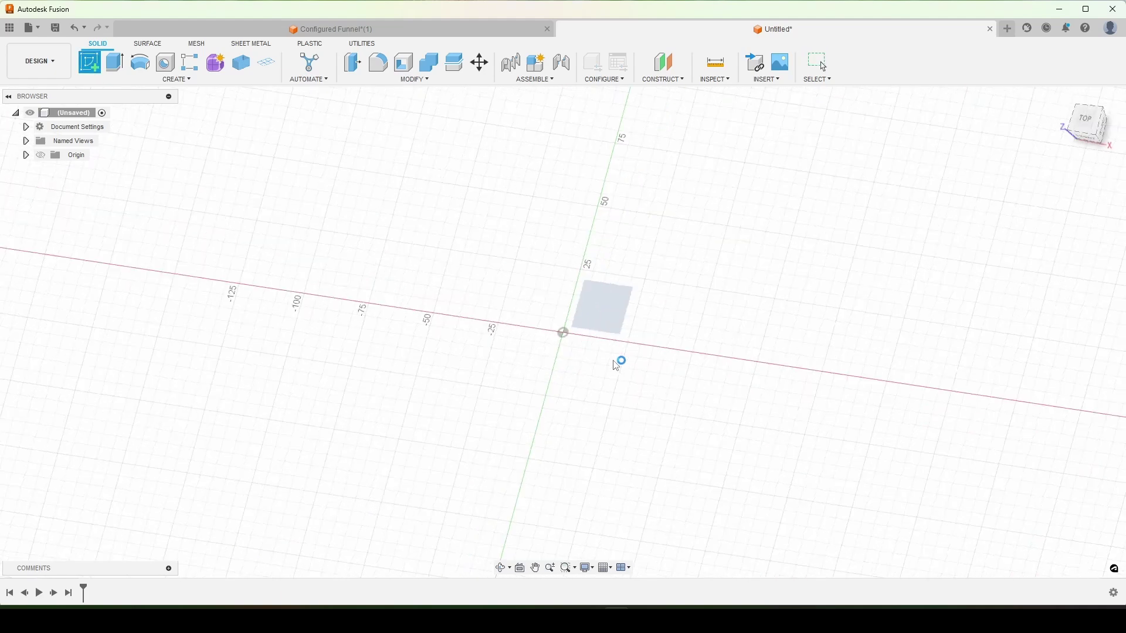
click(140, 61)
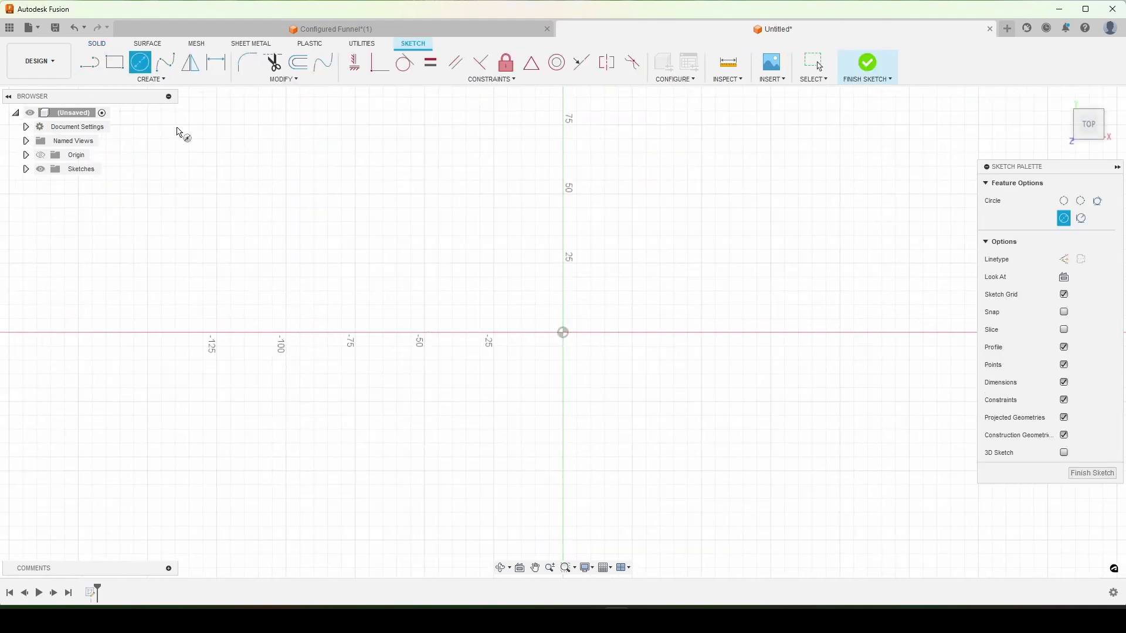
click(562, 333)
click(622, 299)
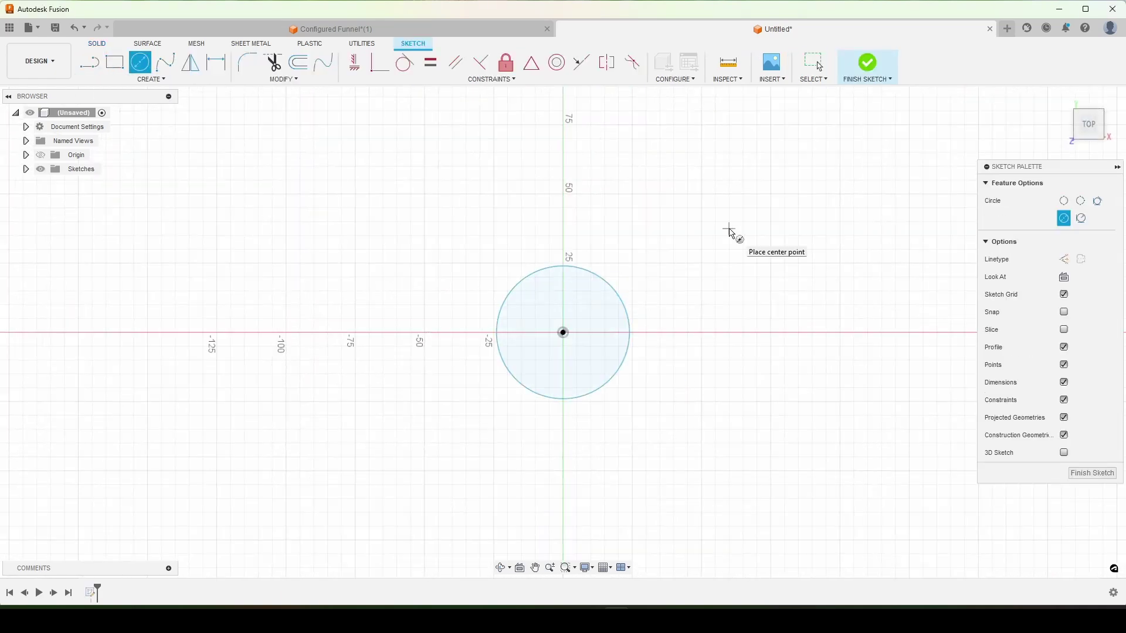
Dimension the circle's diameter with the expression SD (20 mm)
key(d)
click(617, 292)
click(725, 230)
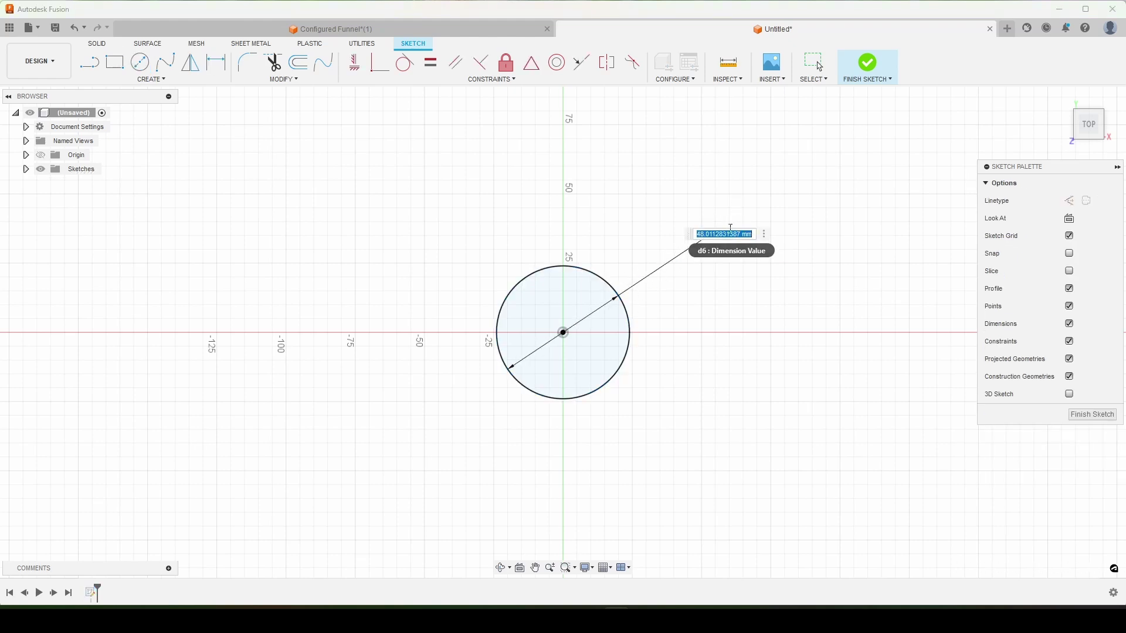
text(SD)
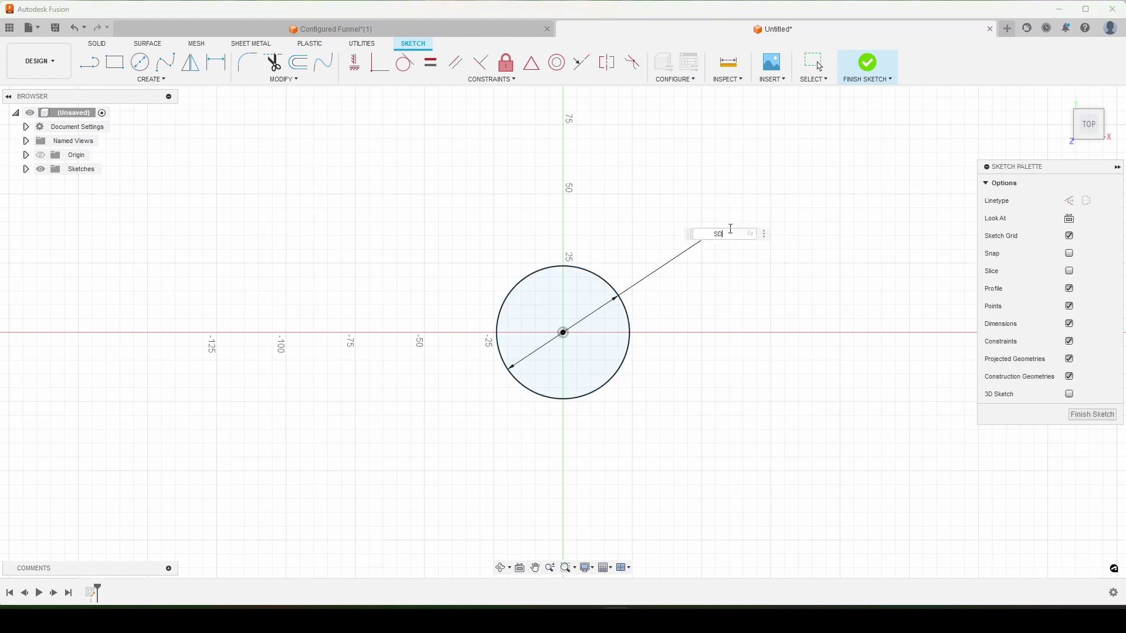
key(Return)
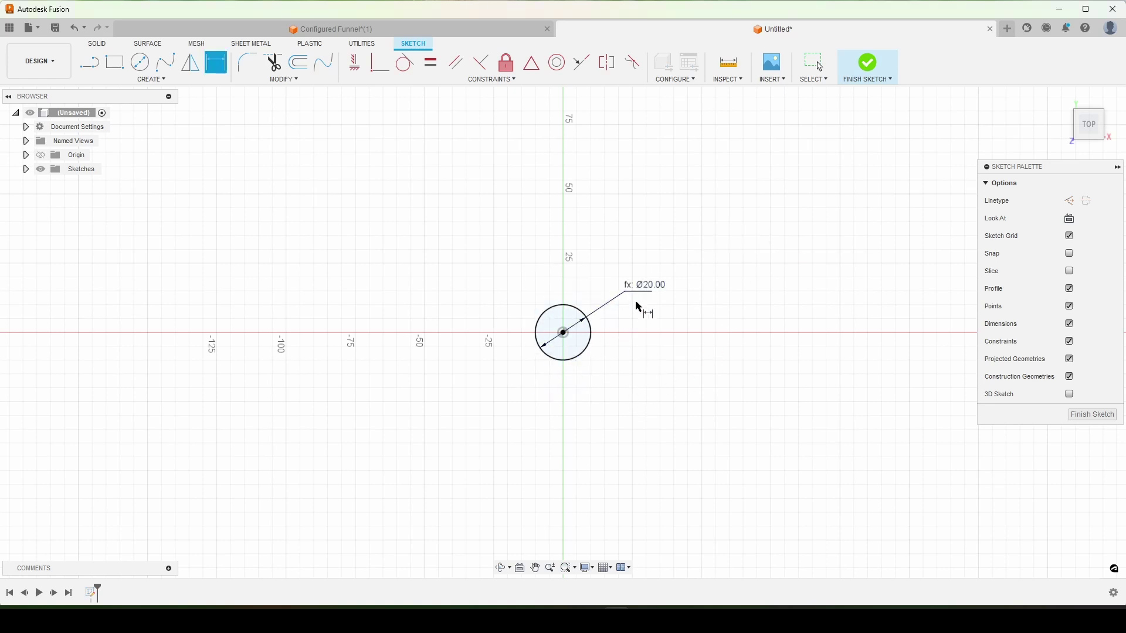
shift+middle_drag(620, 395, 608, 346)
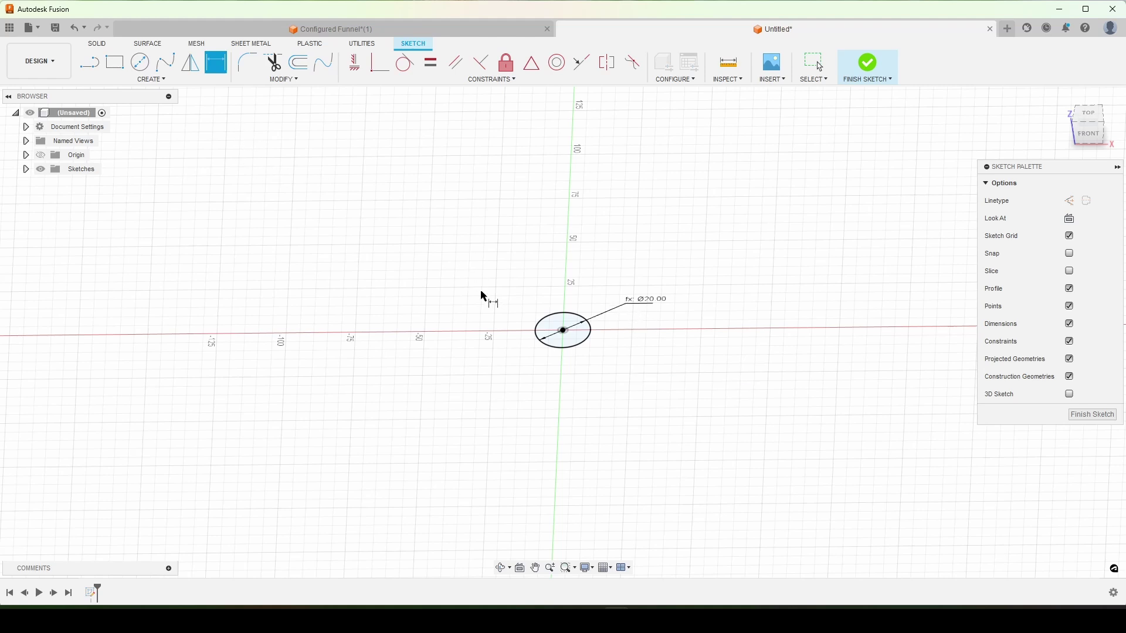
Extrude the SD circle by distance TL into a 50 mm cylinder
key(e)
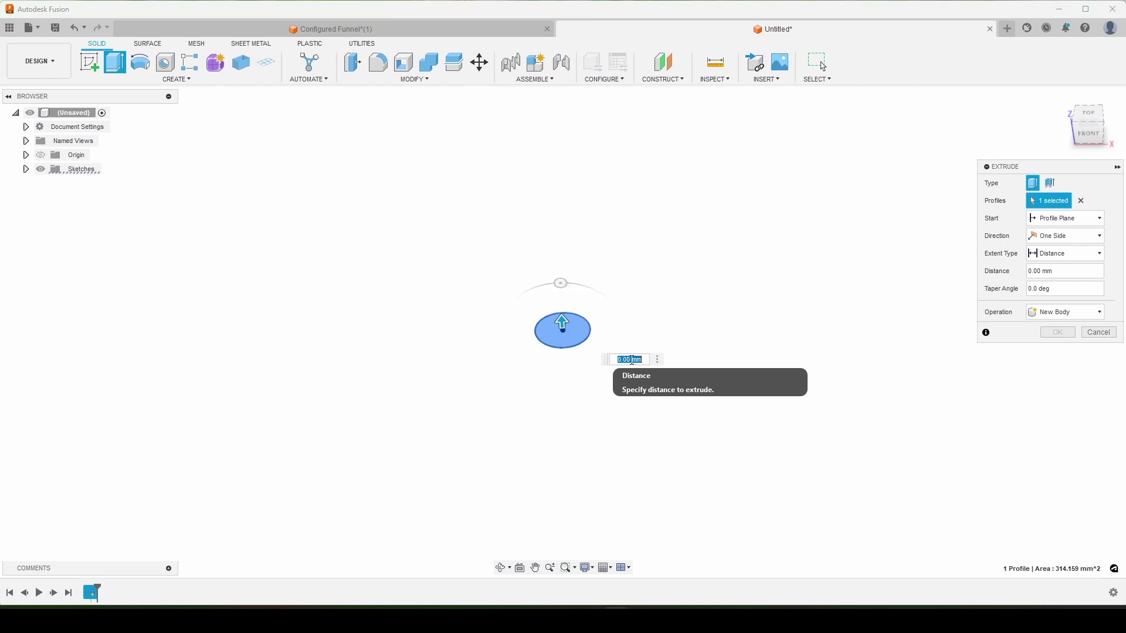
text(TL)
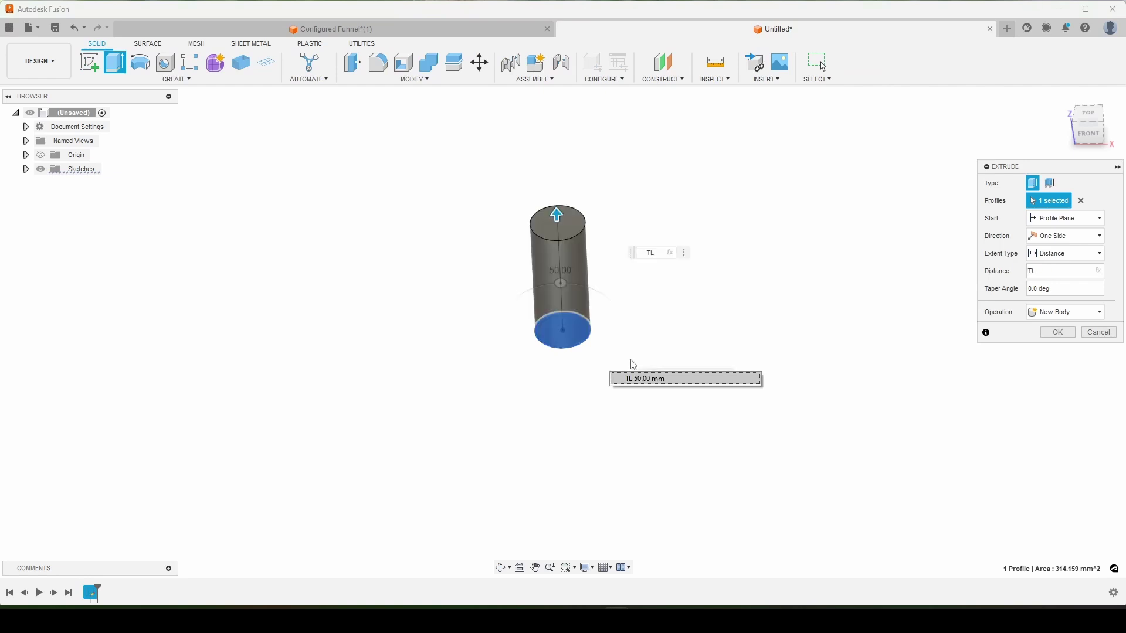
key(Return)
key(Return)
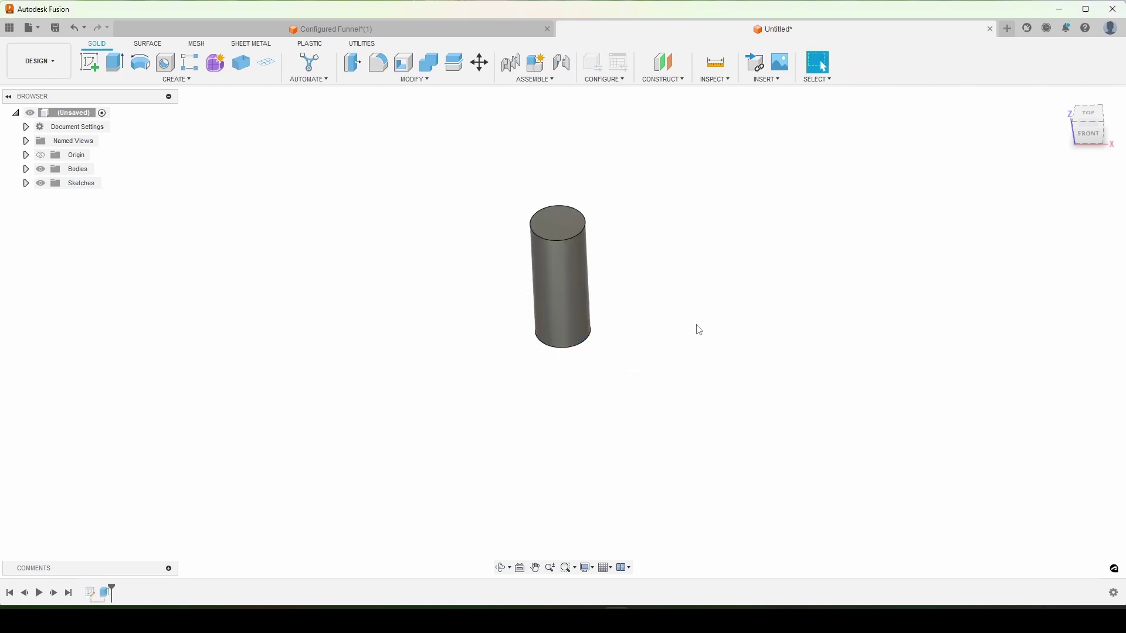
middle_drag(671, 315, 653, 402)
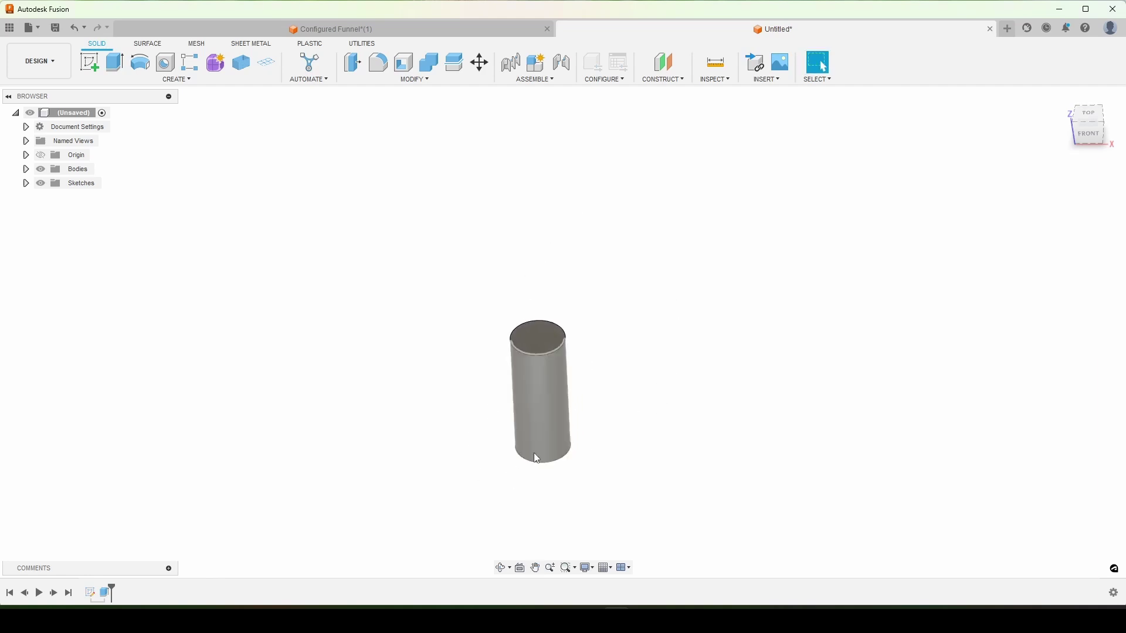
Create an offset plane from the cylinder's top face at distance FH
click(550, 331)
click(668, 64)
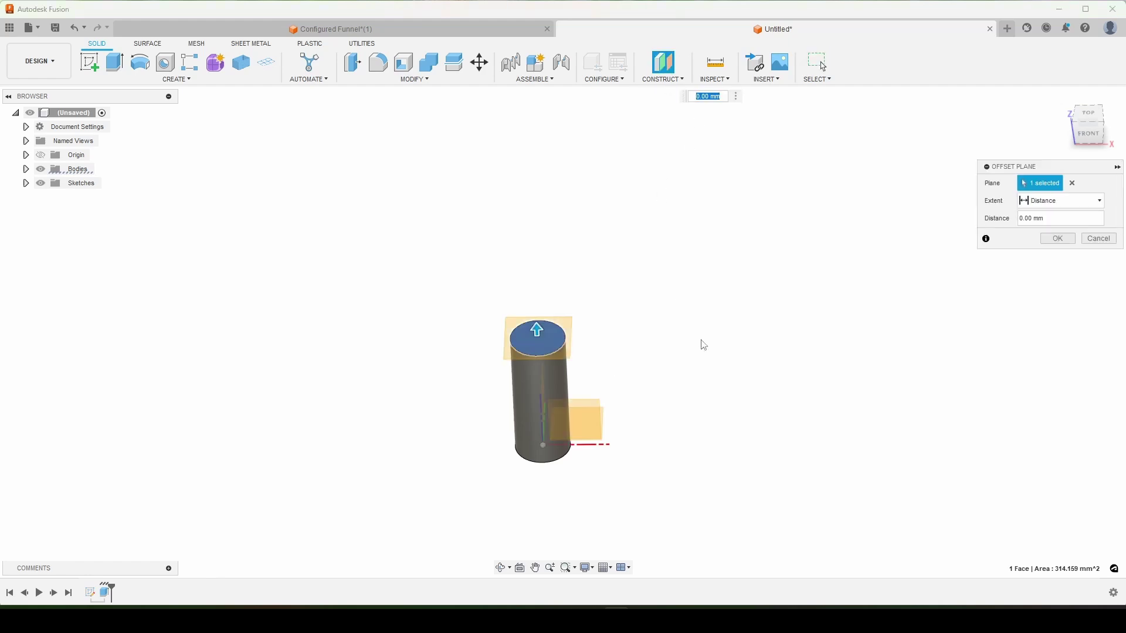
click(1055, 218)
text(FH)
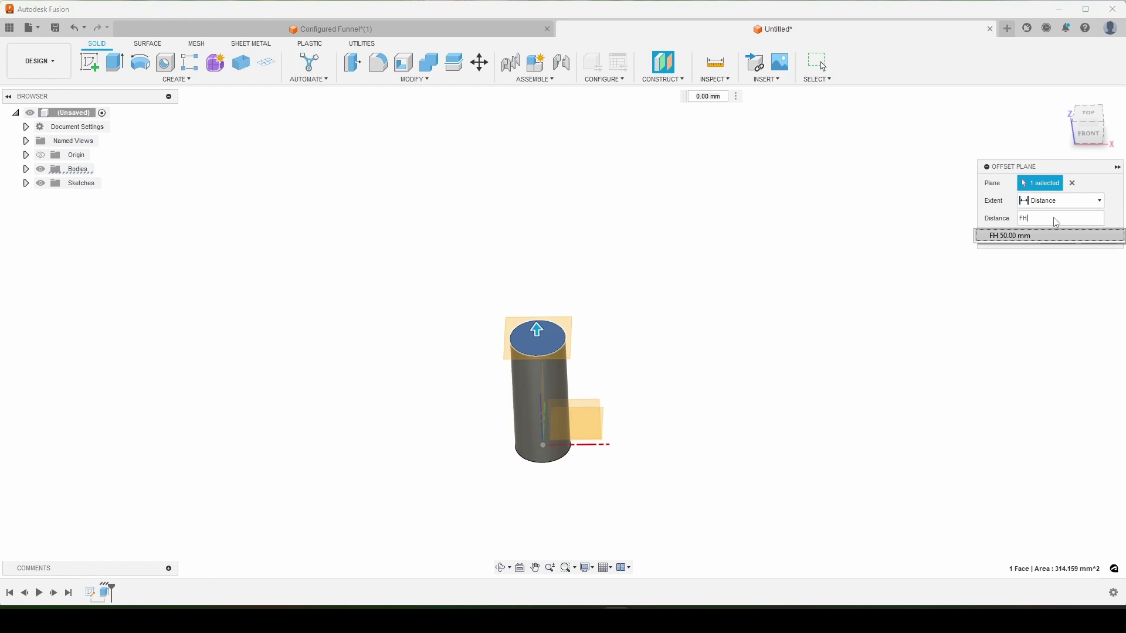
key(Return)
key(Return)
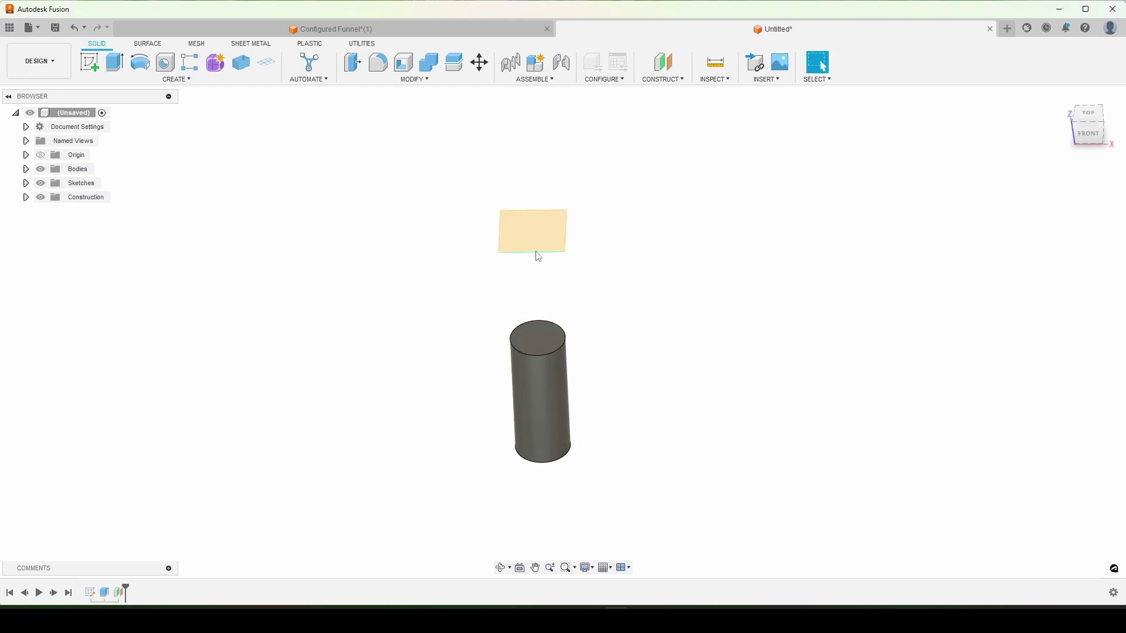
Sketch a centre-diameter circle at the origin on the offset plane
click(536, 225)
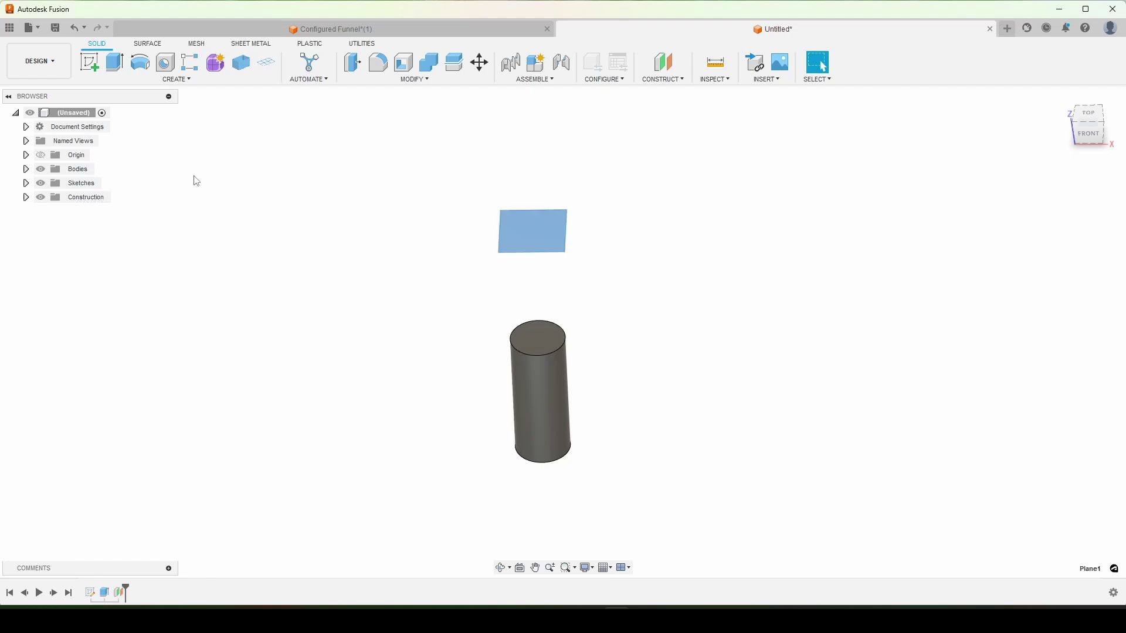
click(89, 62)
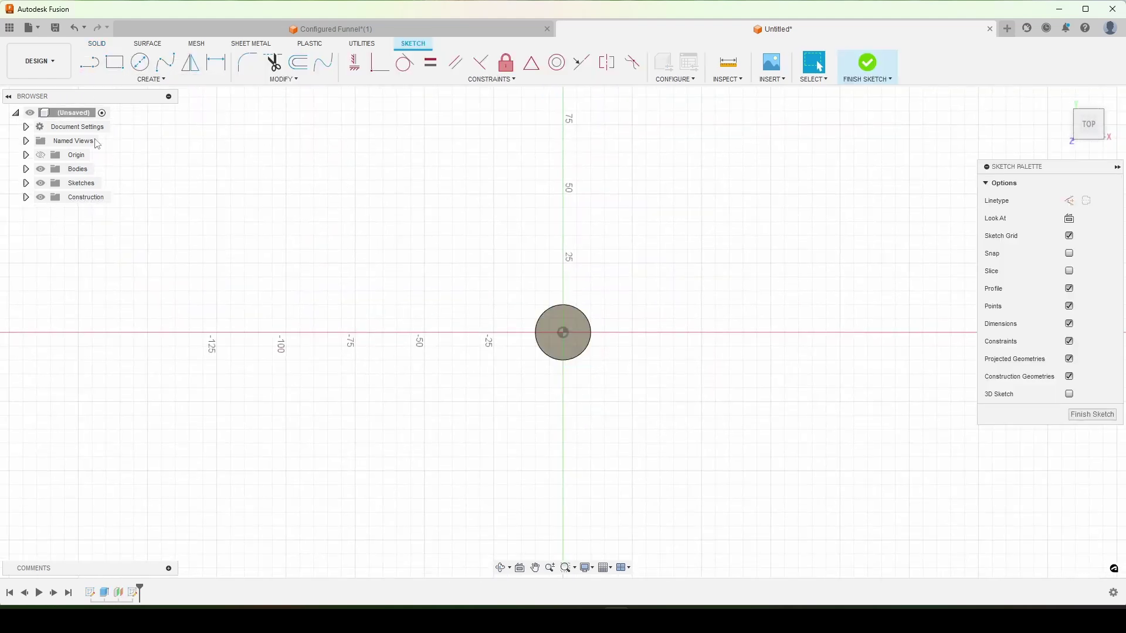
click(140, 61)
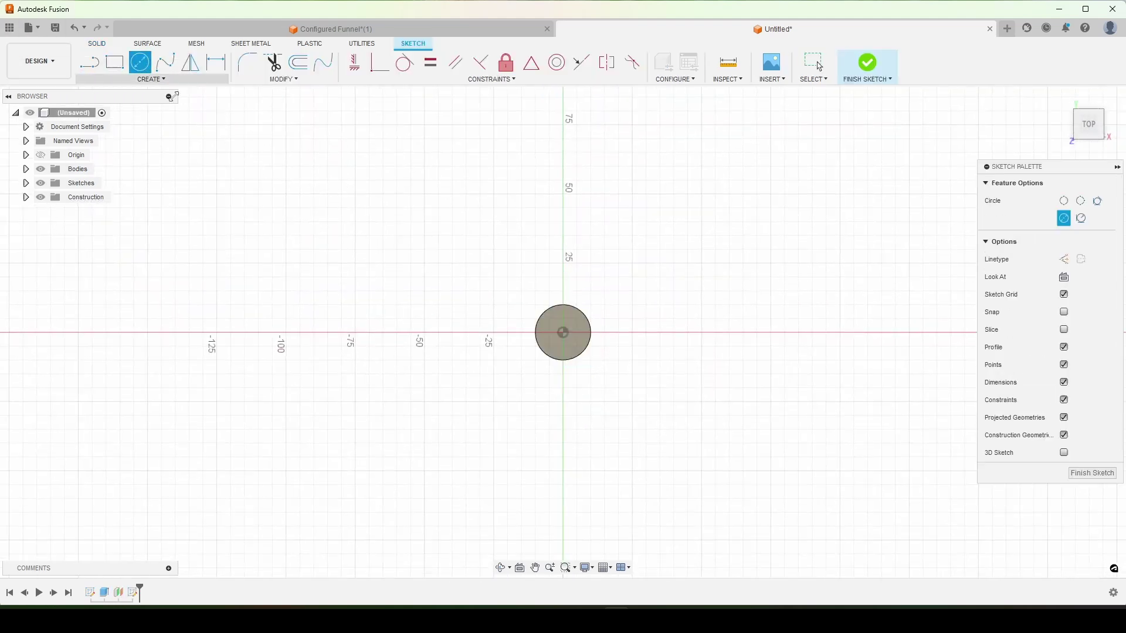
click(563, 333)
click(684, 314)
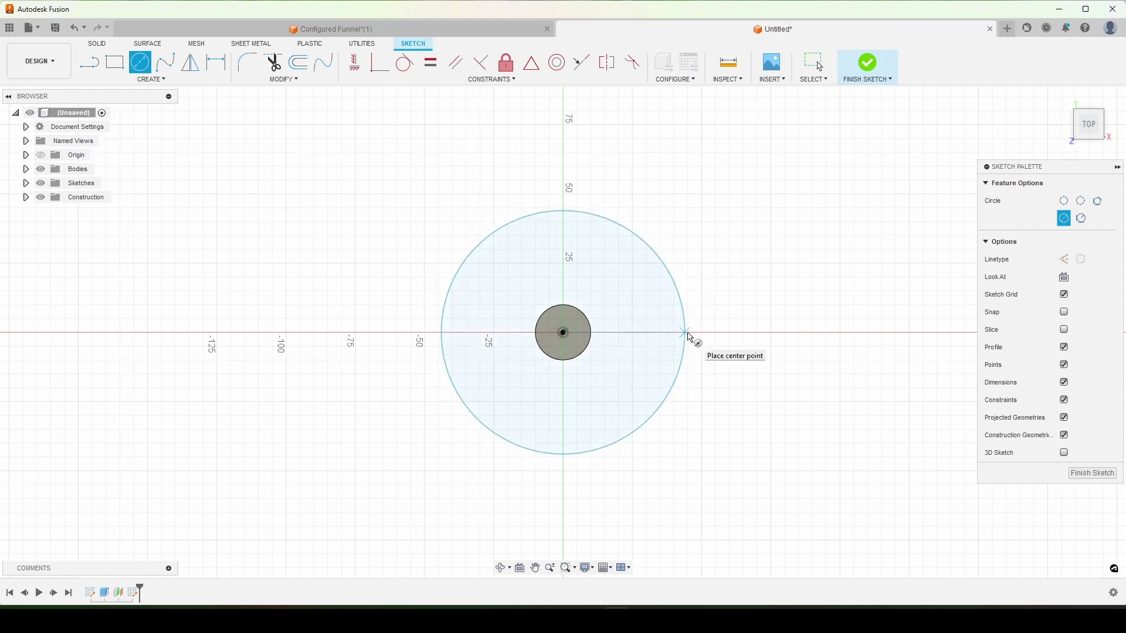
Dimension the large circle's diameter with the expression LD (100 mm)
key(d)
click(652, 250)
click(727, 220)
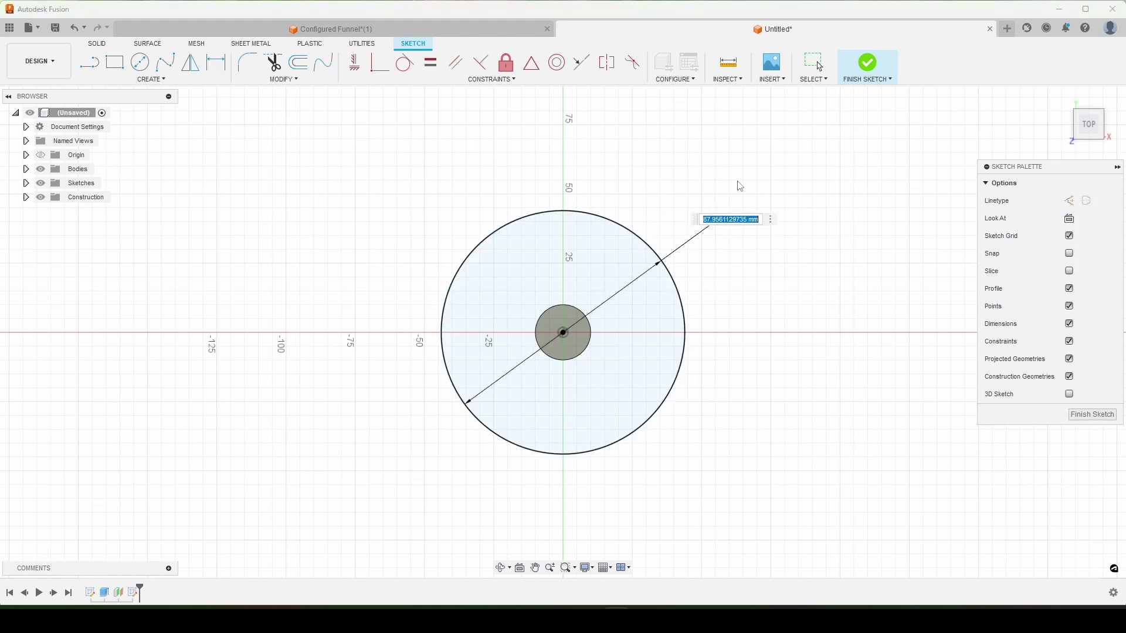
text(LD)
key(Return)
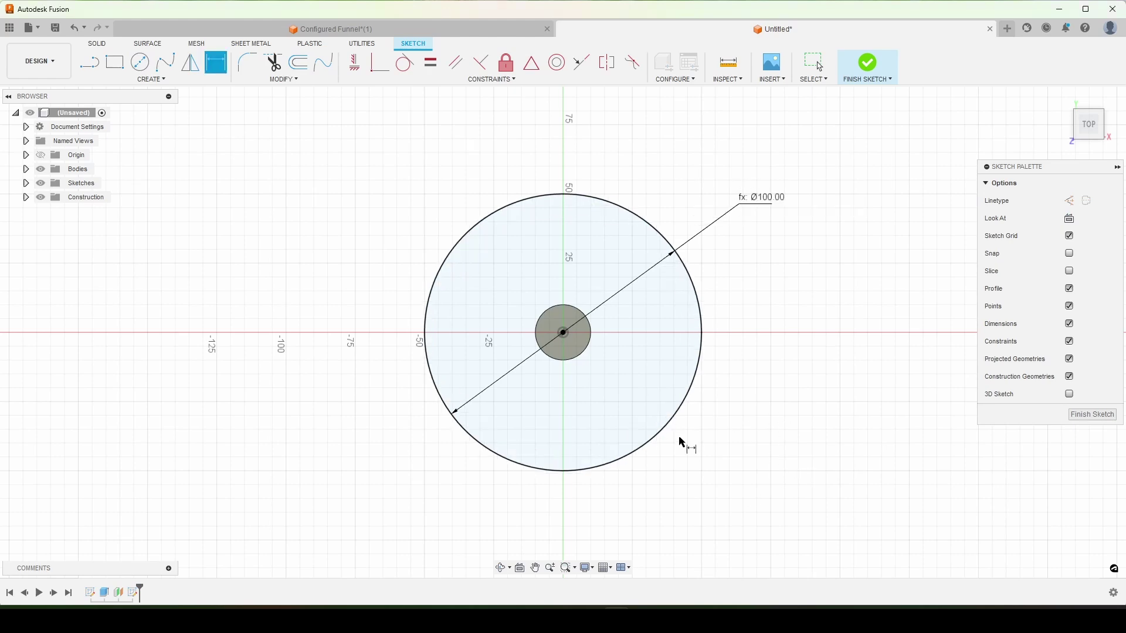
shift+middle_drag(678, 434, 678, 385)
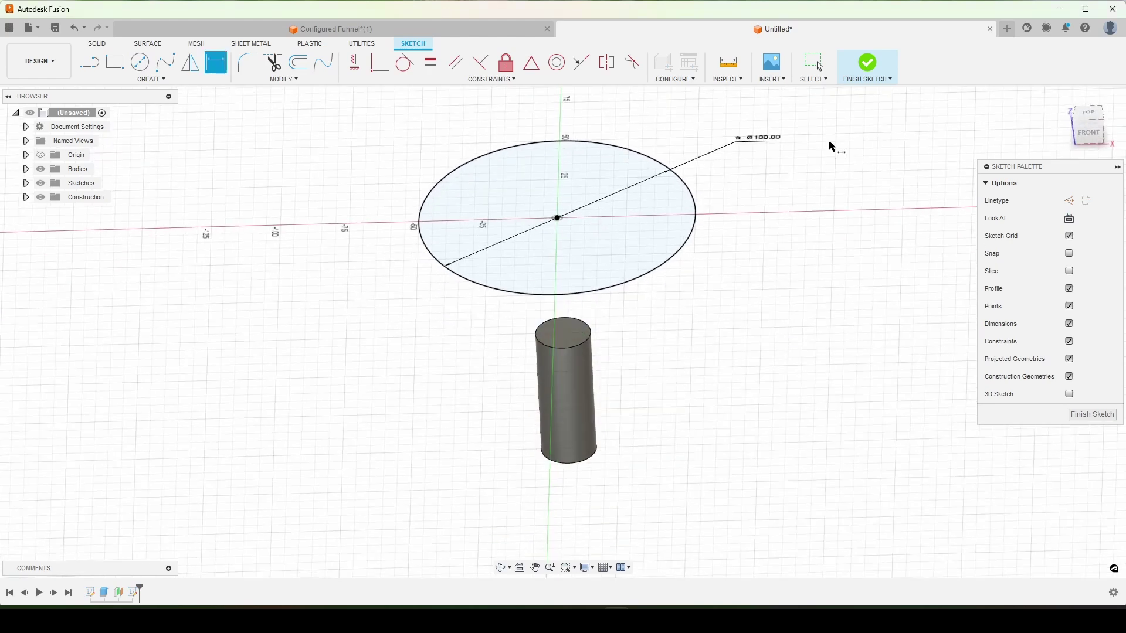
Finish the sketch and Join-loft the LD circle to the cylinder's top face
click(868, 64)
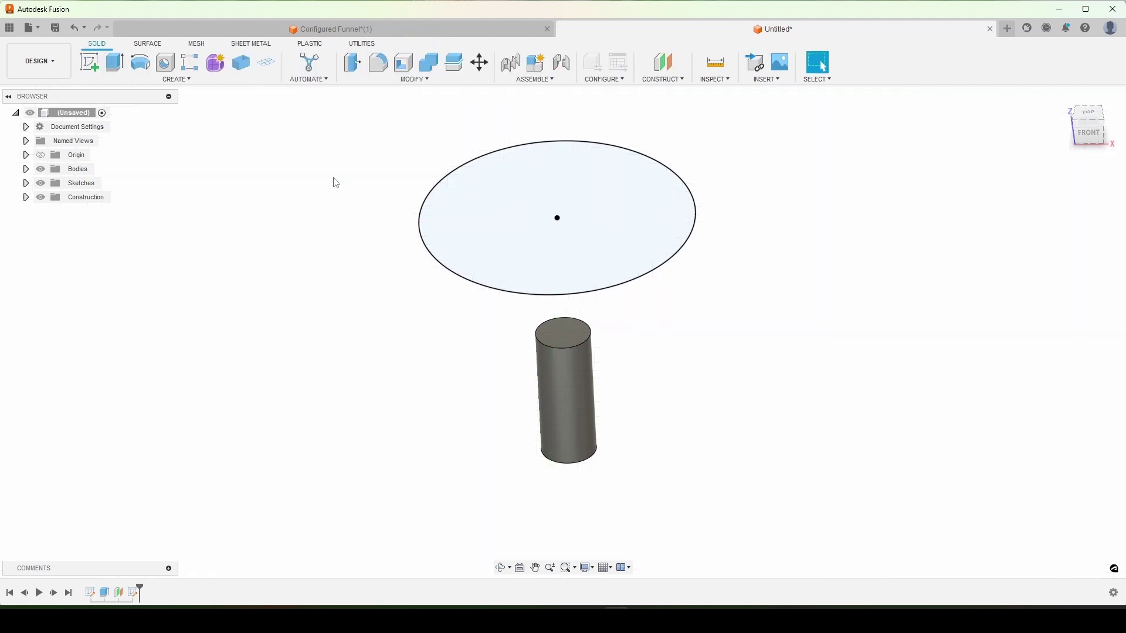
click(176, 79)
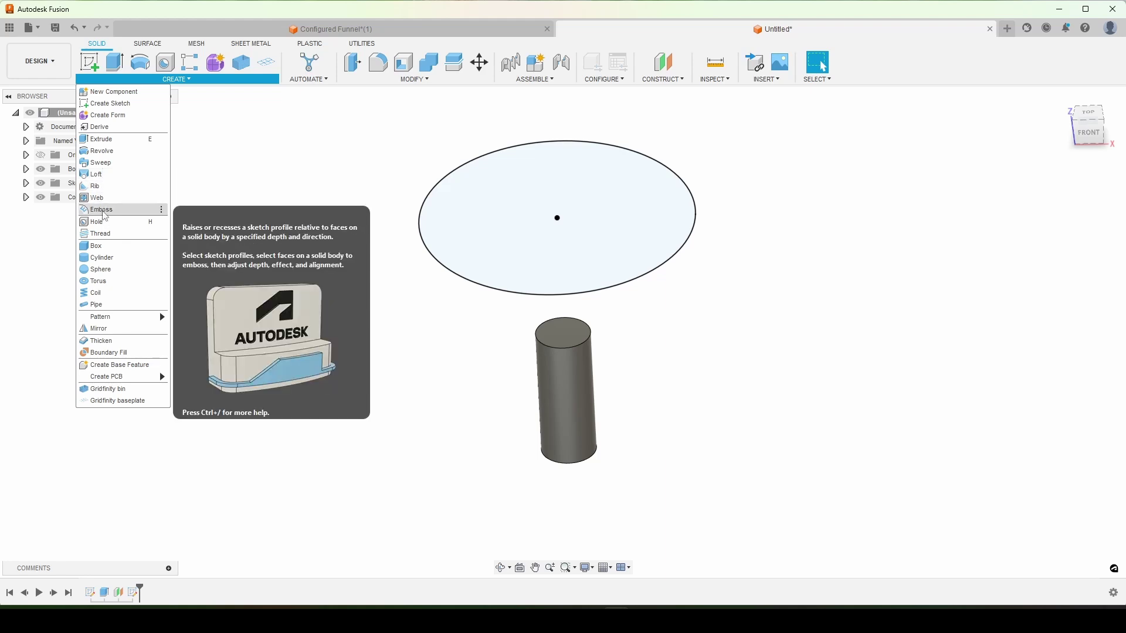
click(99, 174)
click(633, 225)
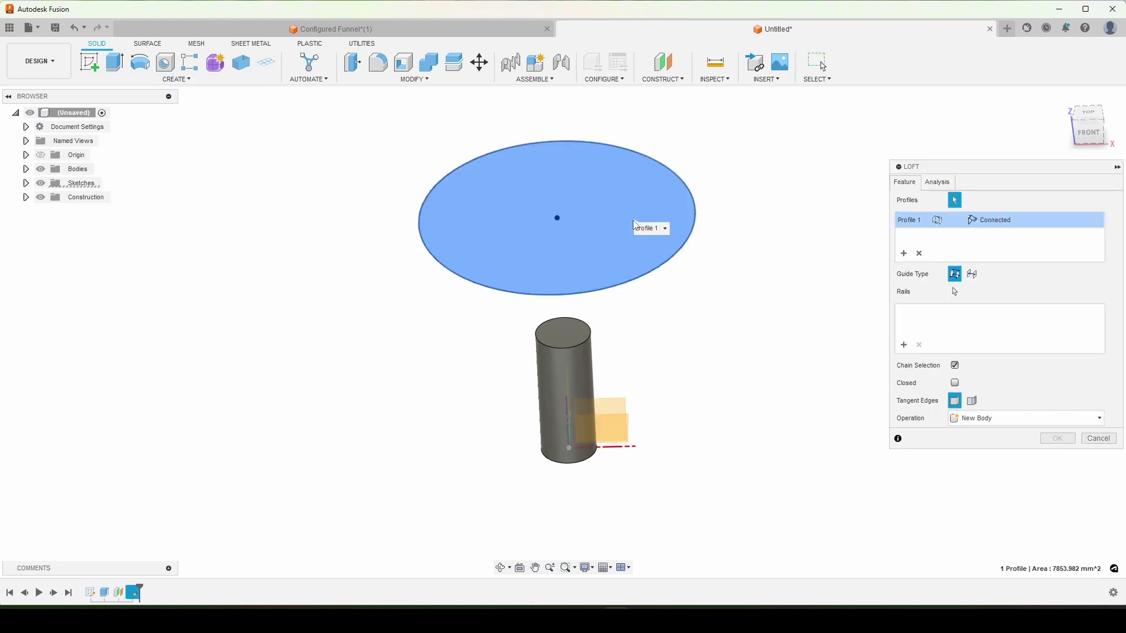
click(569, 345)
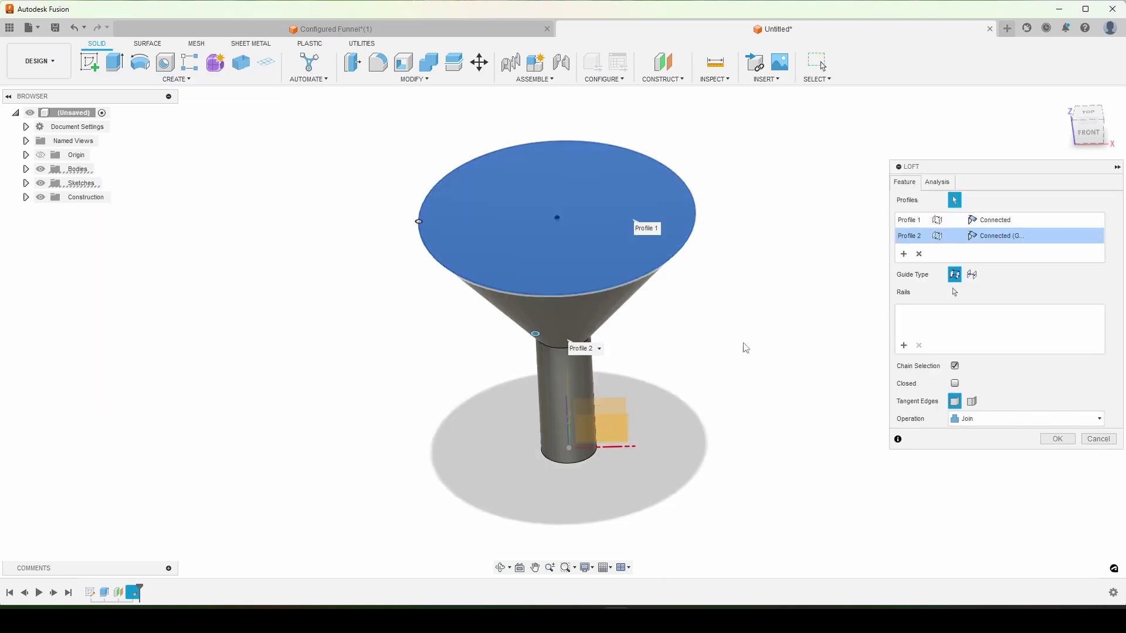
mouse_move(711, 405)
shift+middle_down()
mouse_move(759, 381)
mouse_move(718, 412)
shift+middle_up()
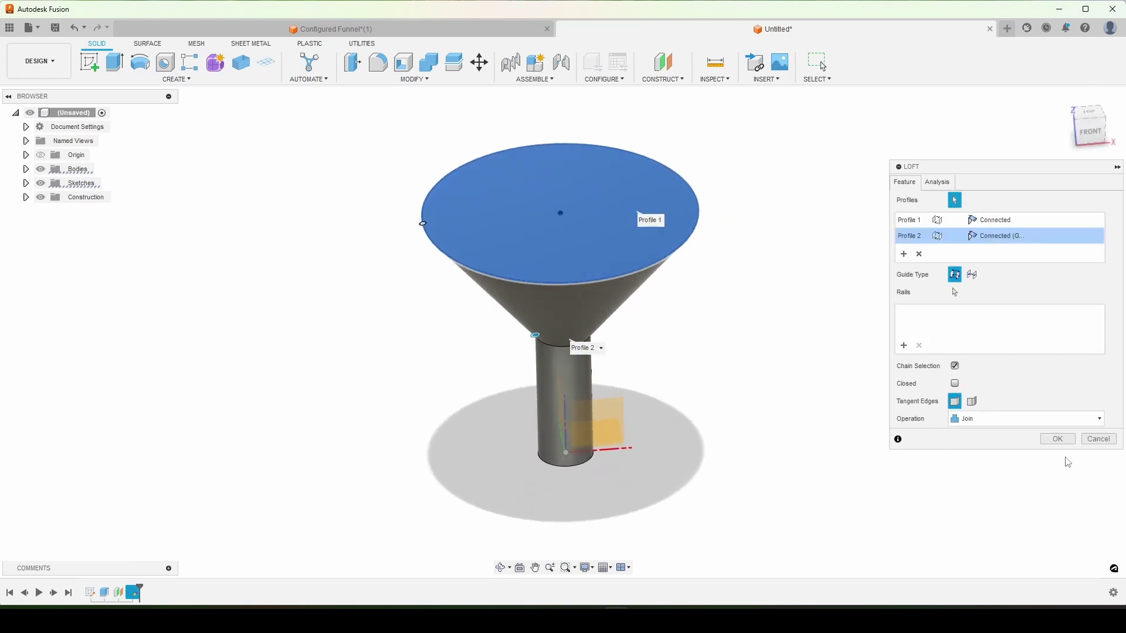
click(1057, 441)
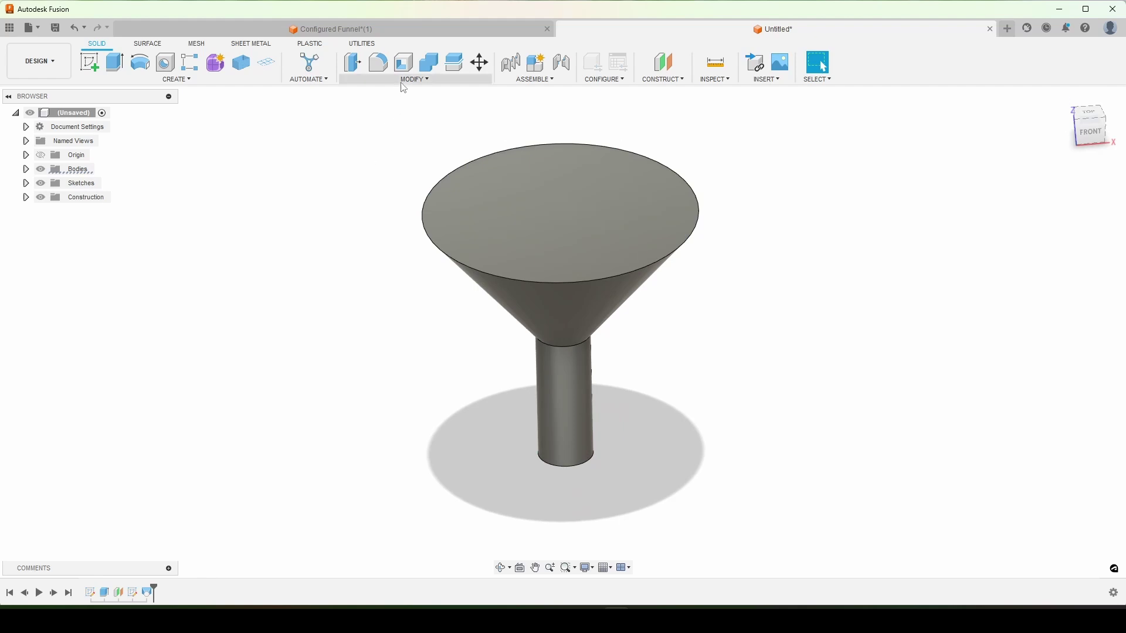
Shell the funnel to WT (2 mm) inside thickness, removing the top face and tube's bottom face
click(405, 66)
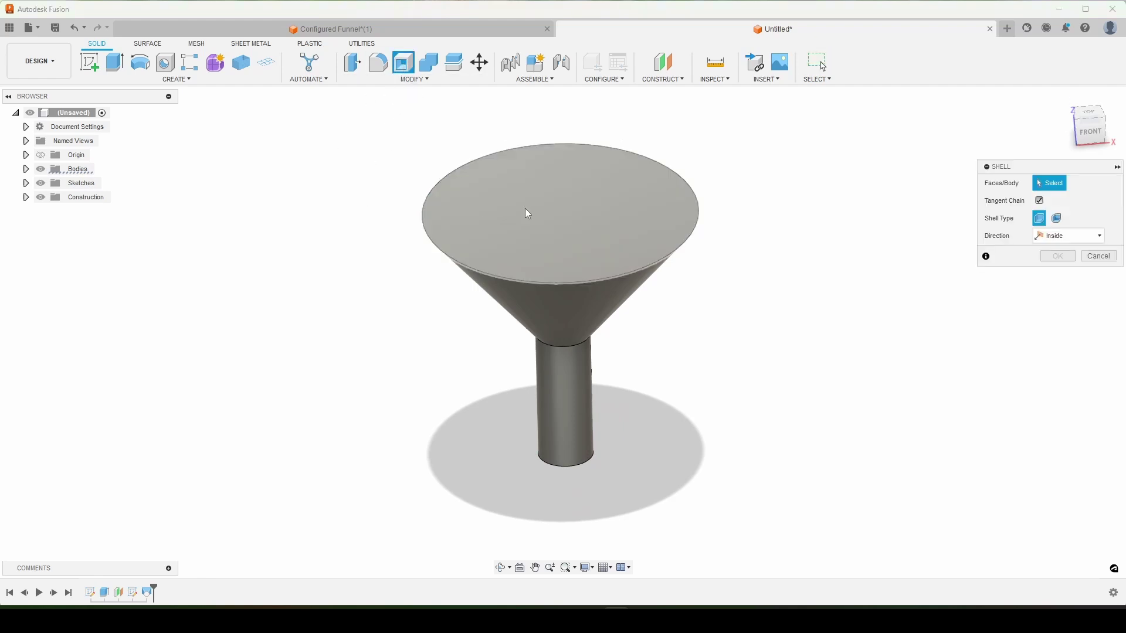
click(530, 210)
shift+middle_drag(716, 487, 597, 449)
click(572, 458)
shift+middle_drag(758, 314, 747, 376)
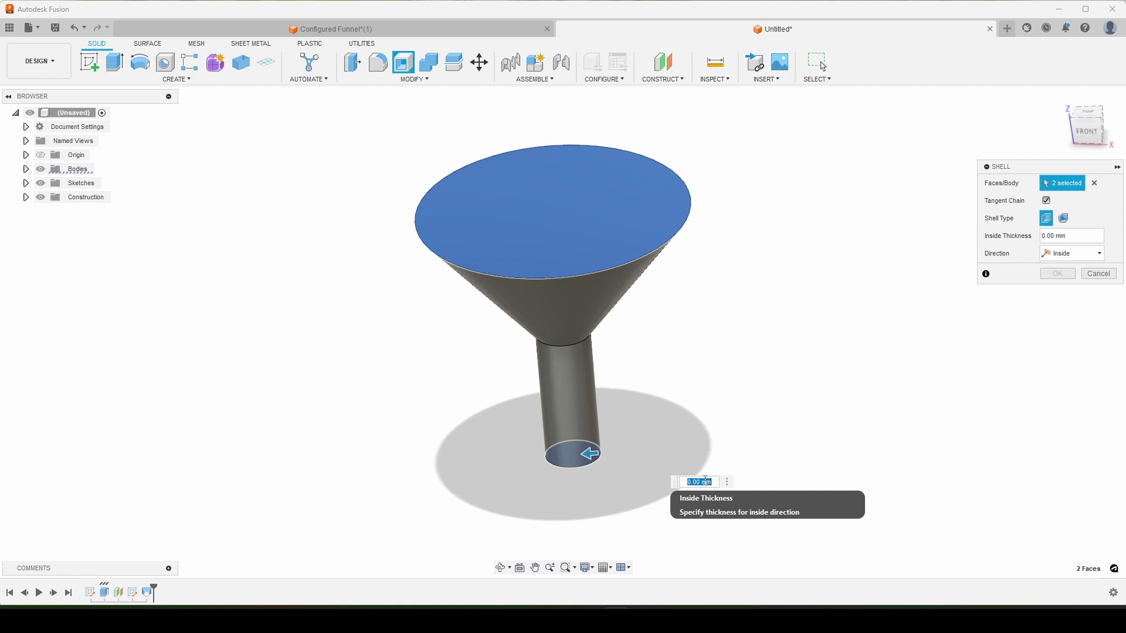
text(WT)
key(Return)
key(Return)
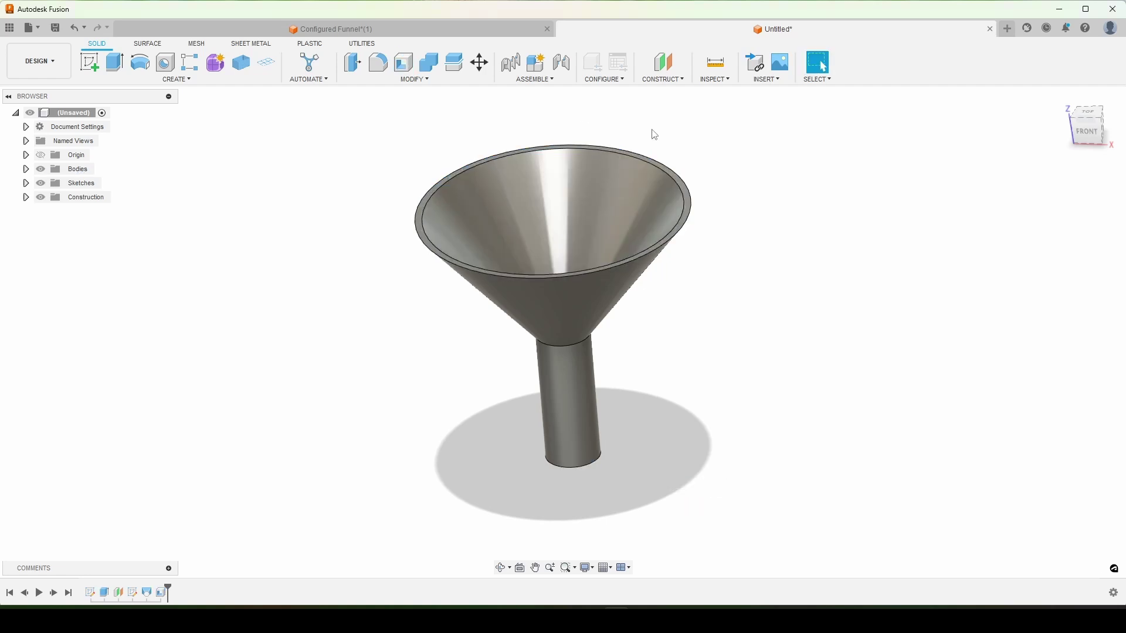
shift+middle_drag(700, 363, 412, 158)
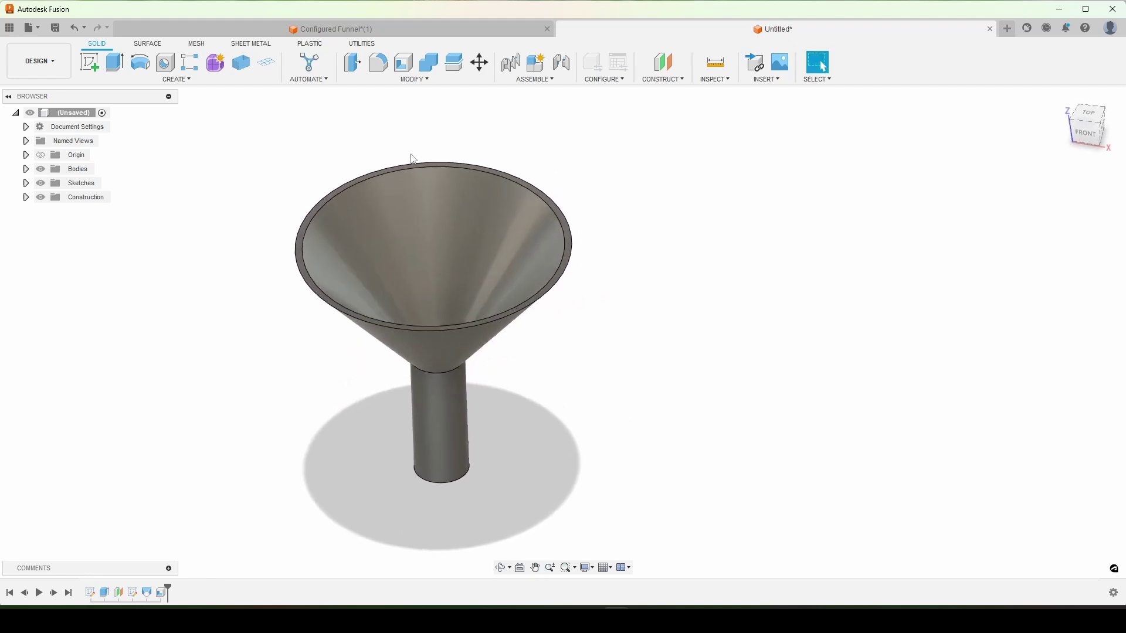
Open Change Parameters and set funnel height FH to 100 mm
click(416, 80)
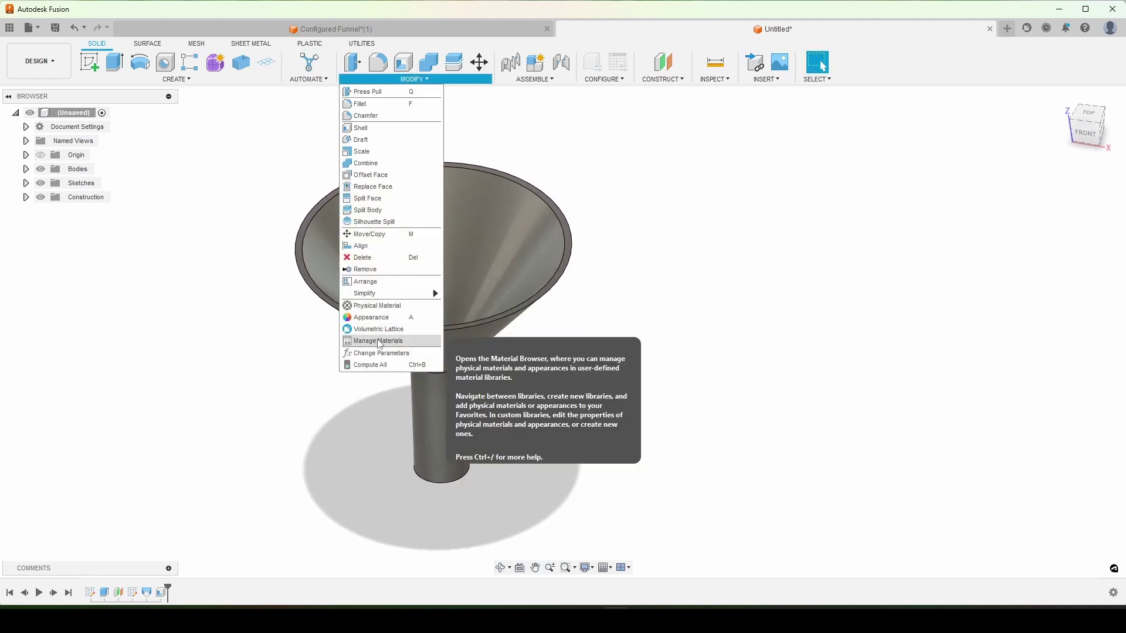
click(381, 353)
drag(638, 178, 885, 186)
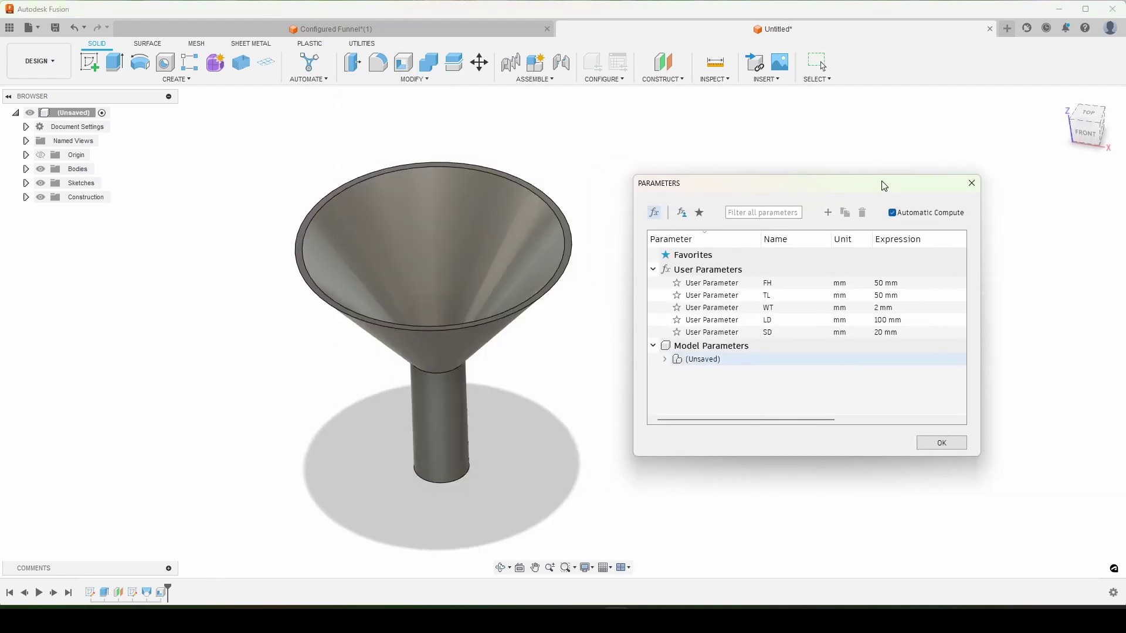
click(885, 283)
click(885, 283)
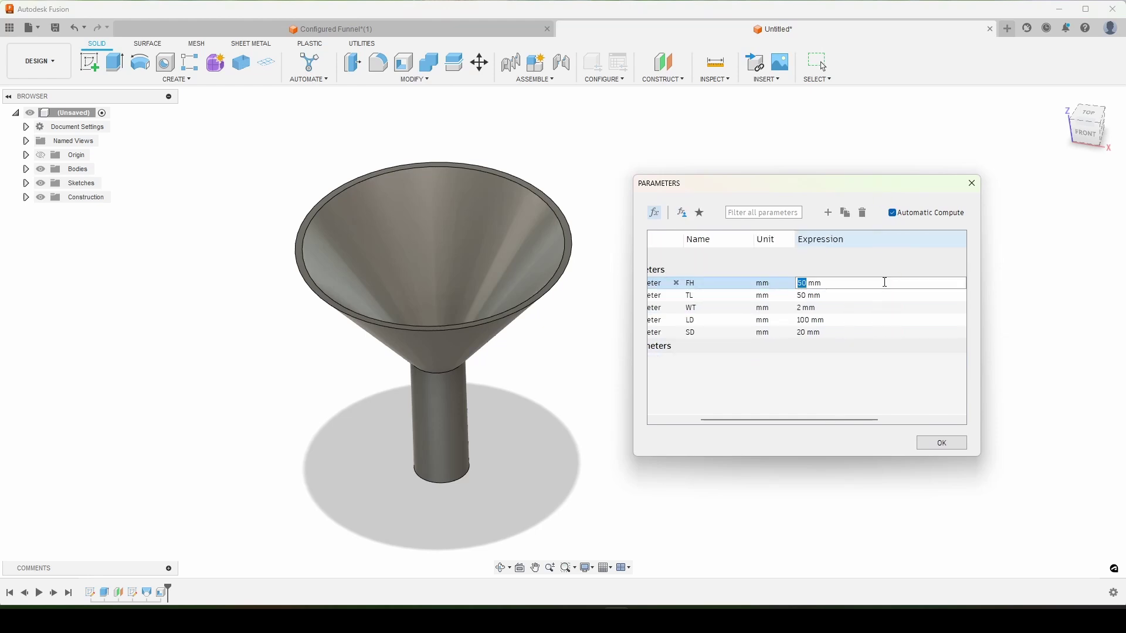
text(100)
key(Return)
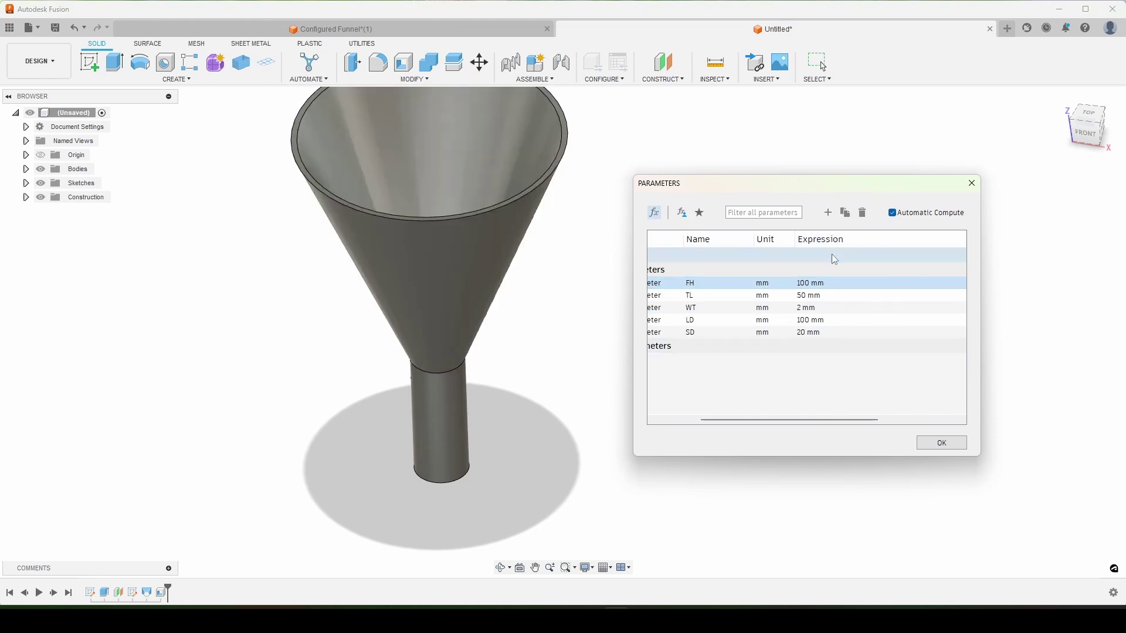
Set tube length TL to 75 mm and wall thickness WT to 5 mm
click(806, 296)
click(805, 296)
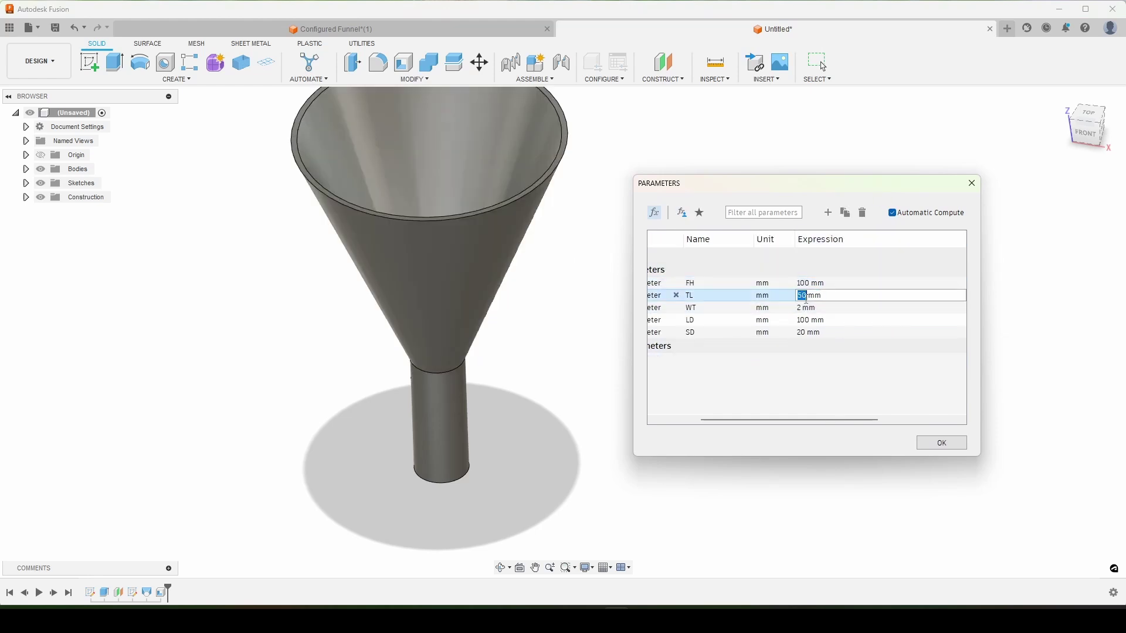
text(75)
key(Return)
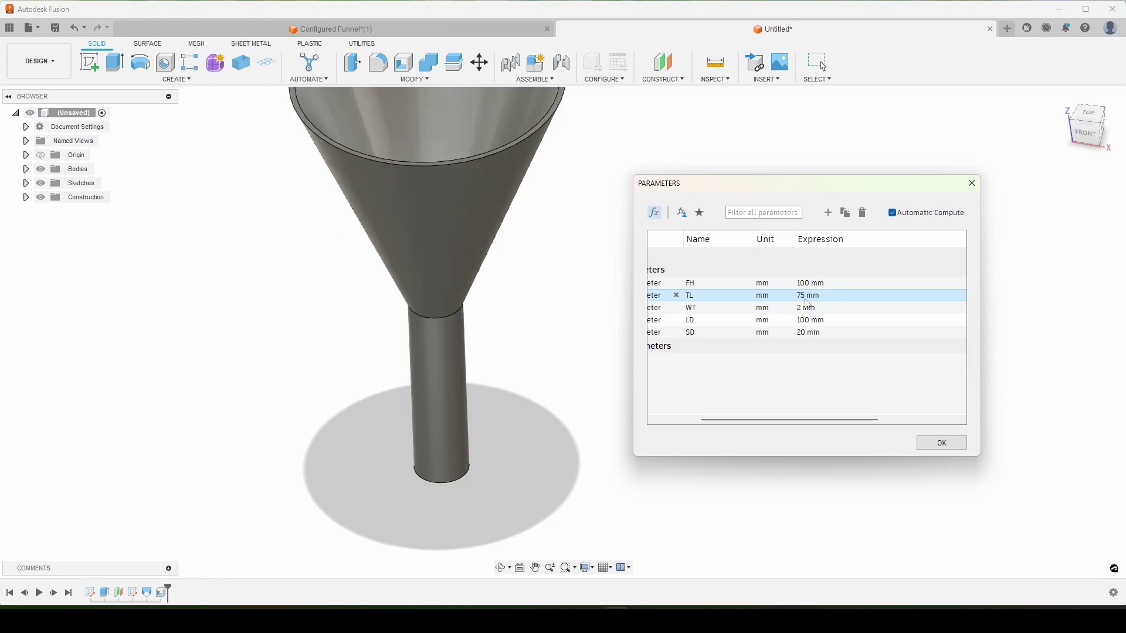
click(807, 308)
click(806, 308)
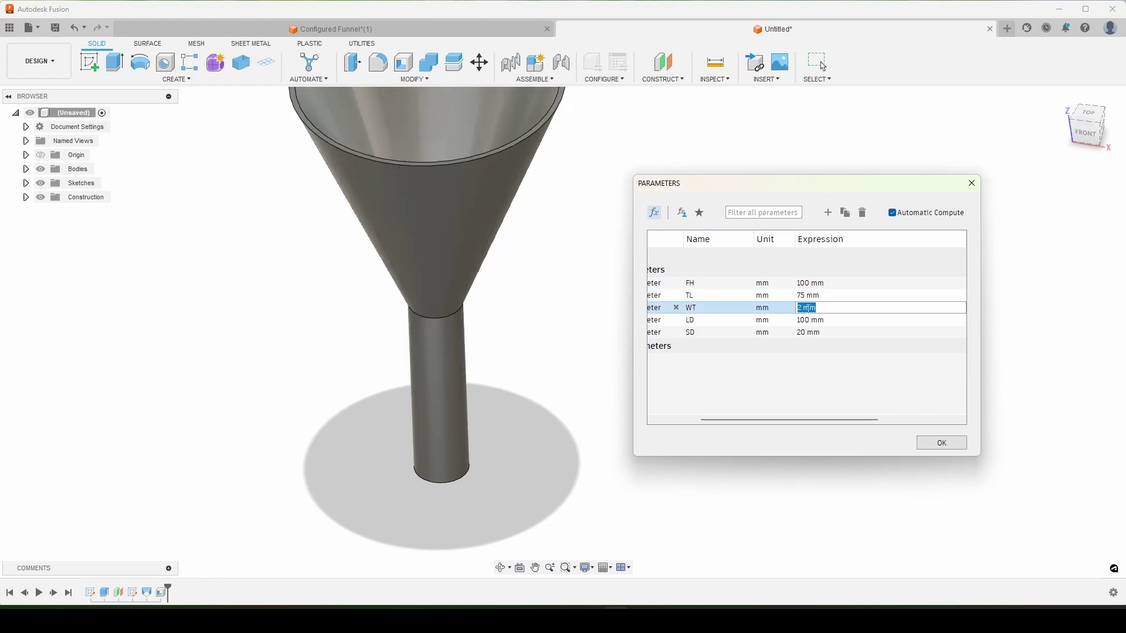
text(5)
key(Return)
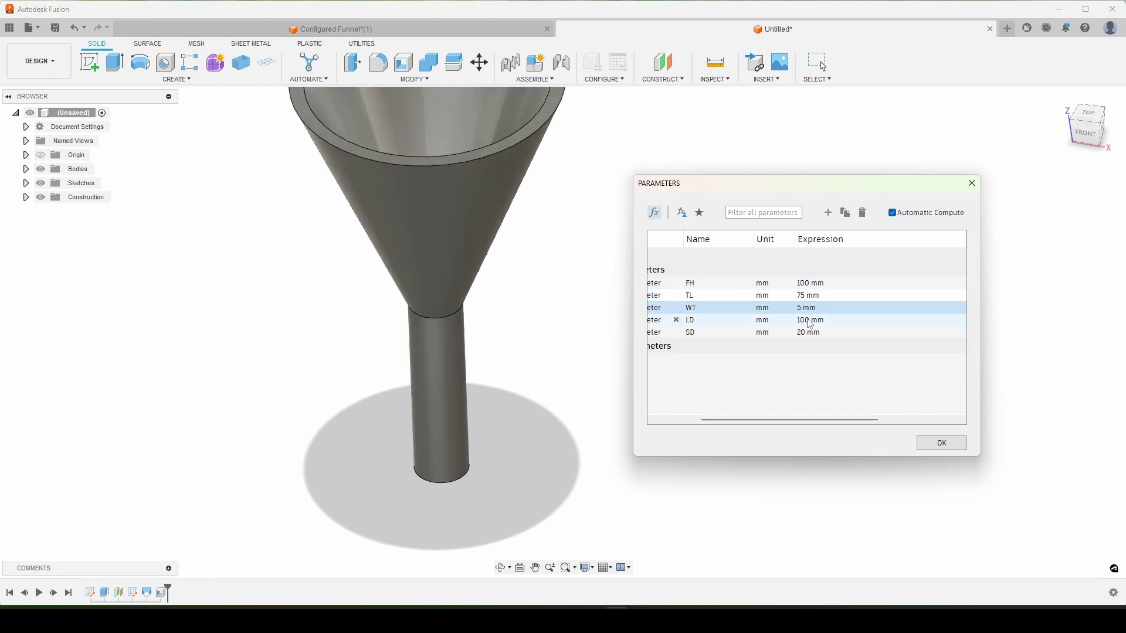
Change LD to 20 mm, then back to 75 mm, and begin editing SD
double_click(827, 320)
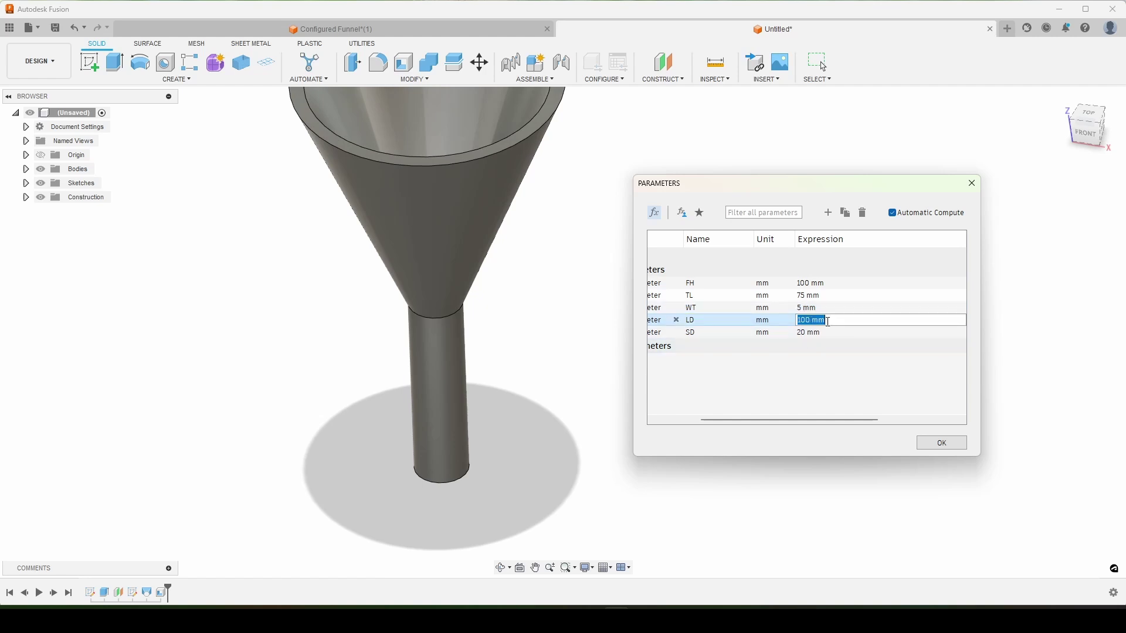
text(20)
key(Return)
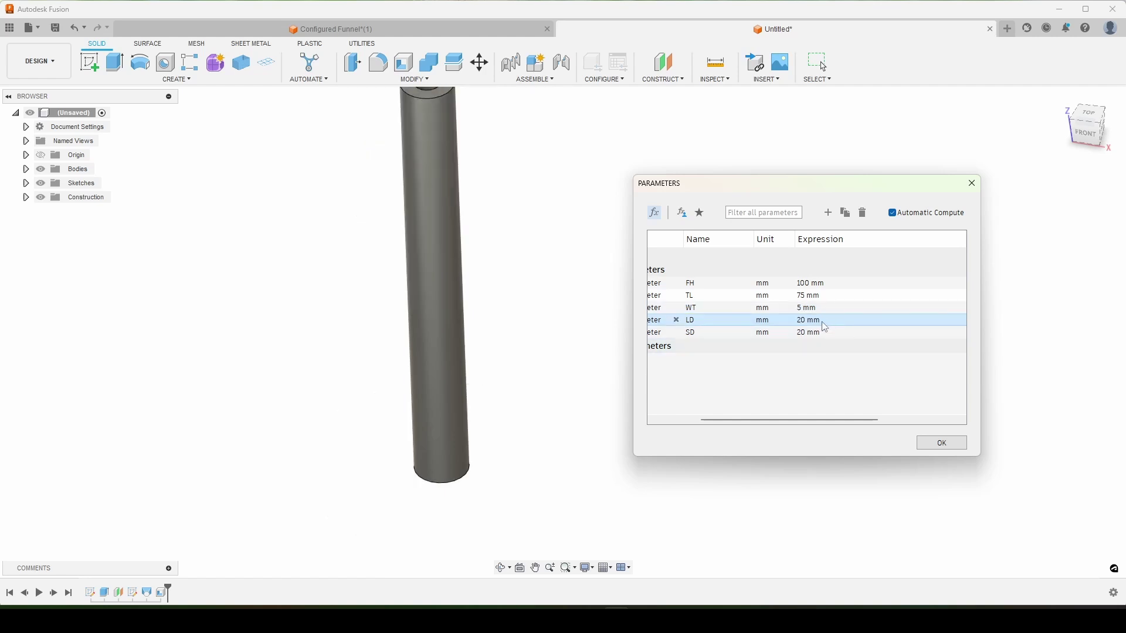
scroll(457, 217, down, 3)
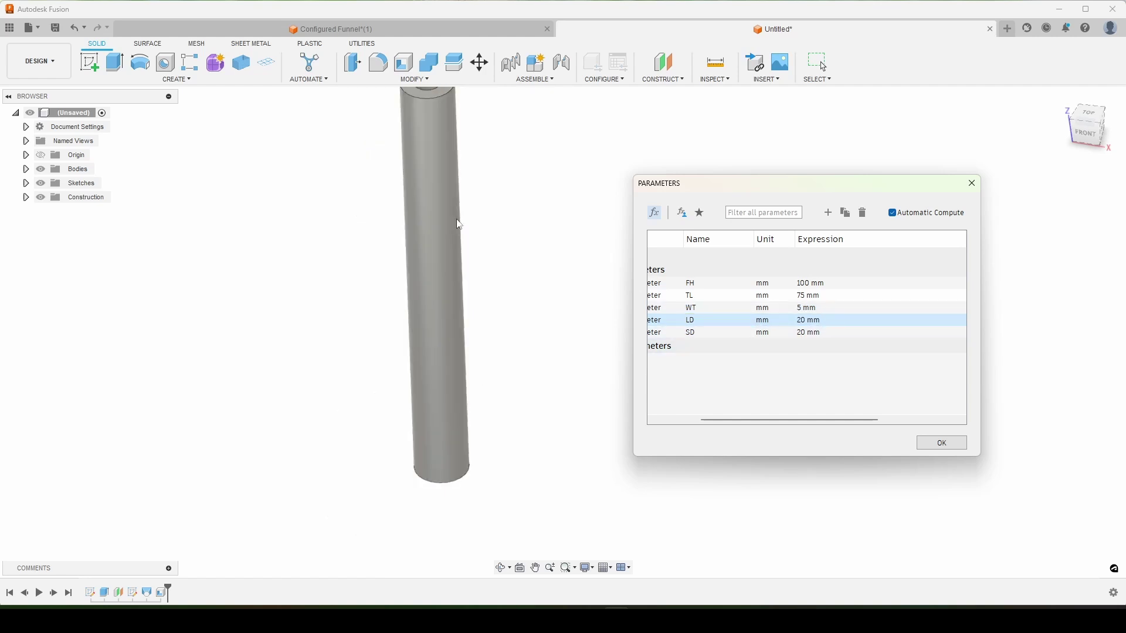
double_click(808, 322)
text(75)
key(Return)
double_click(793, 334)
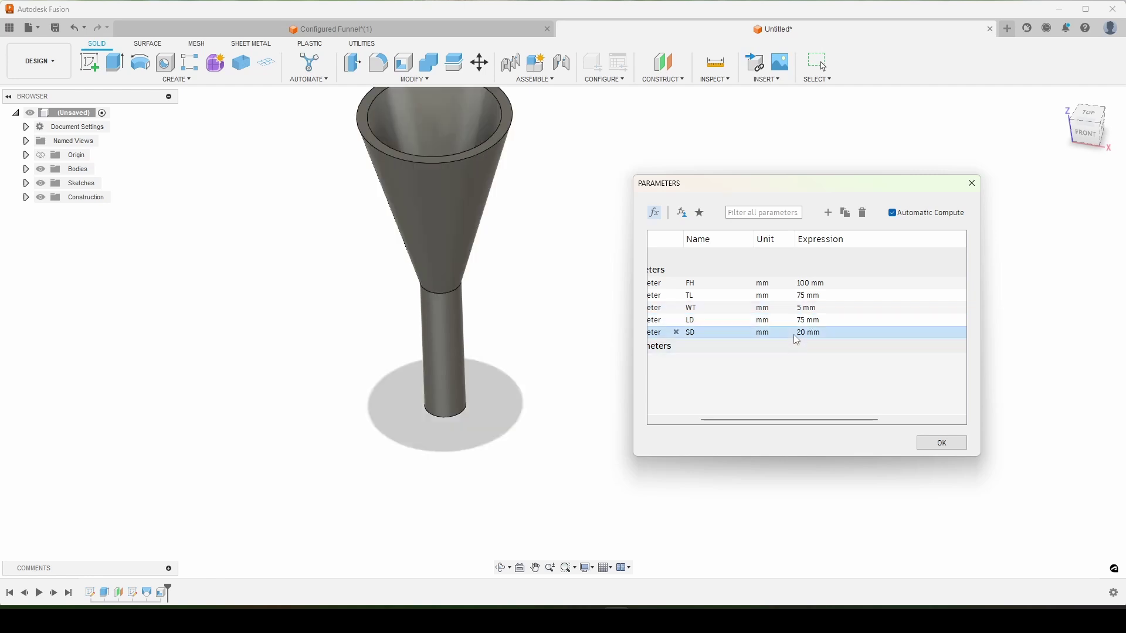
drag(807, 421, 887, 421)
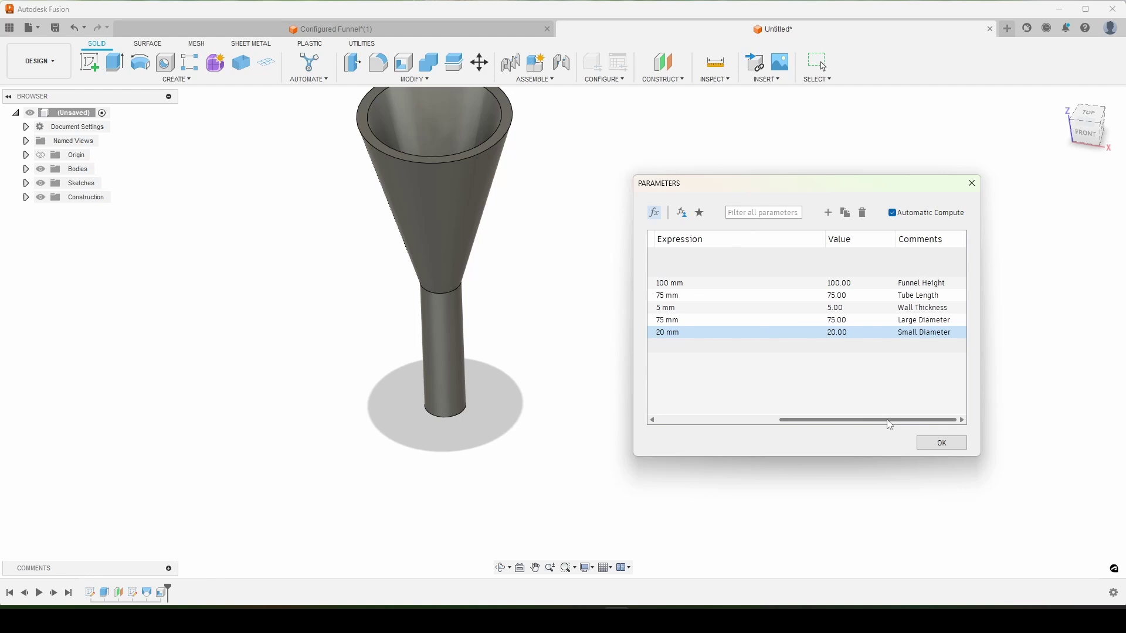
Set Small Diameter to 40 mm and Large Diameter to 150 mm
double_click(680, 331)
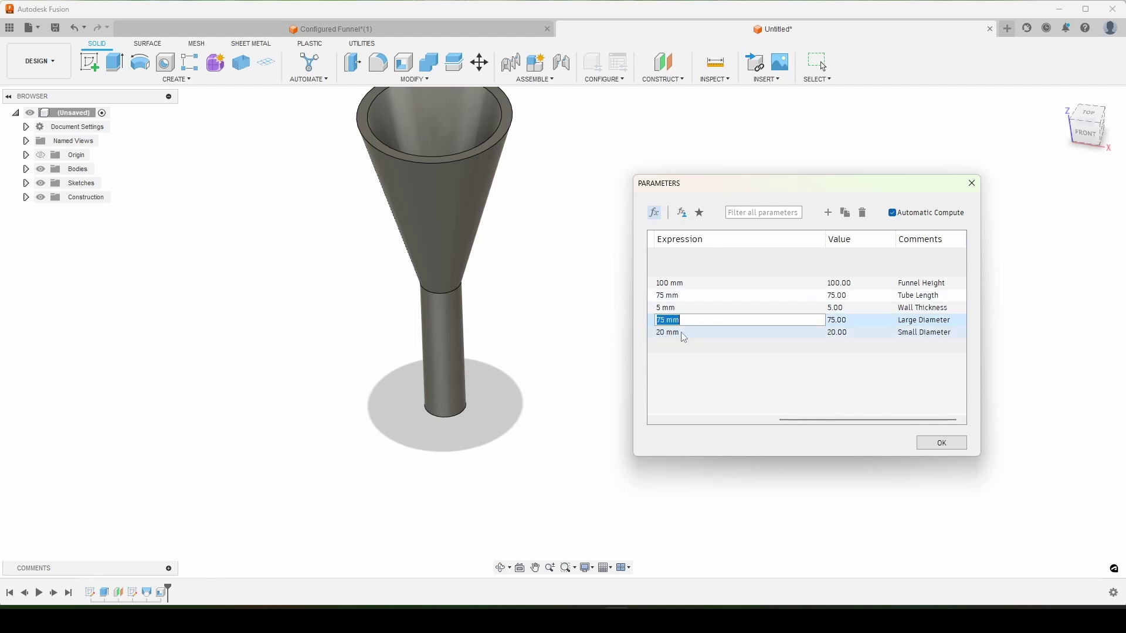
text(40)
key(Return)
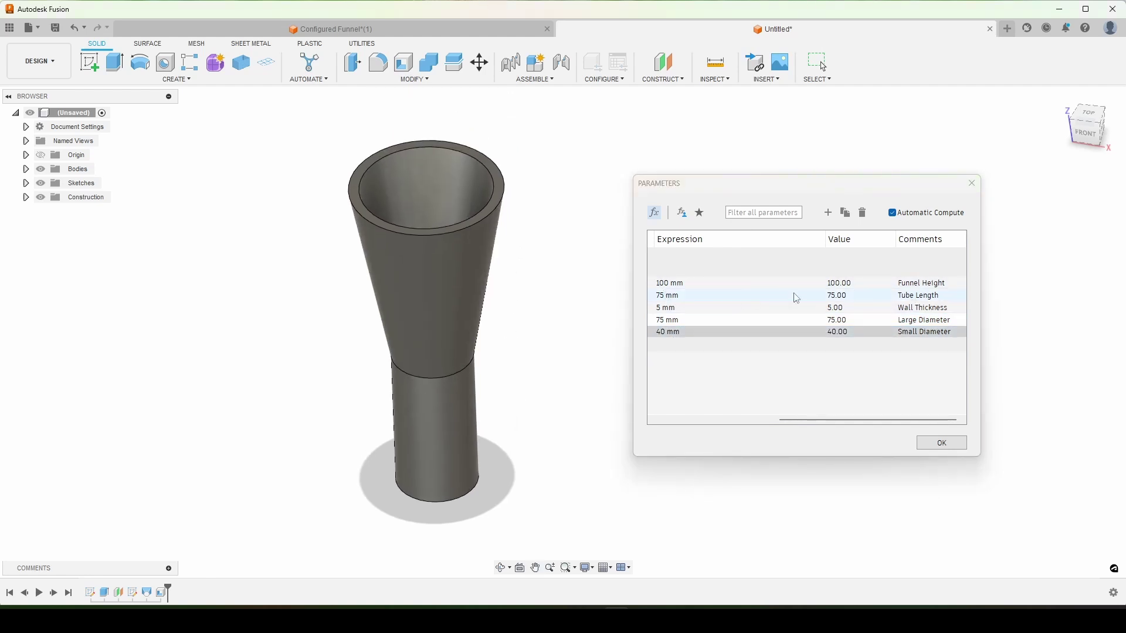
click(906, 320)
double_click(680, 320)
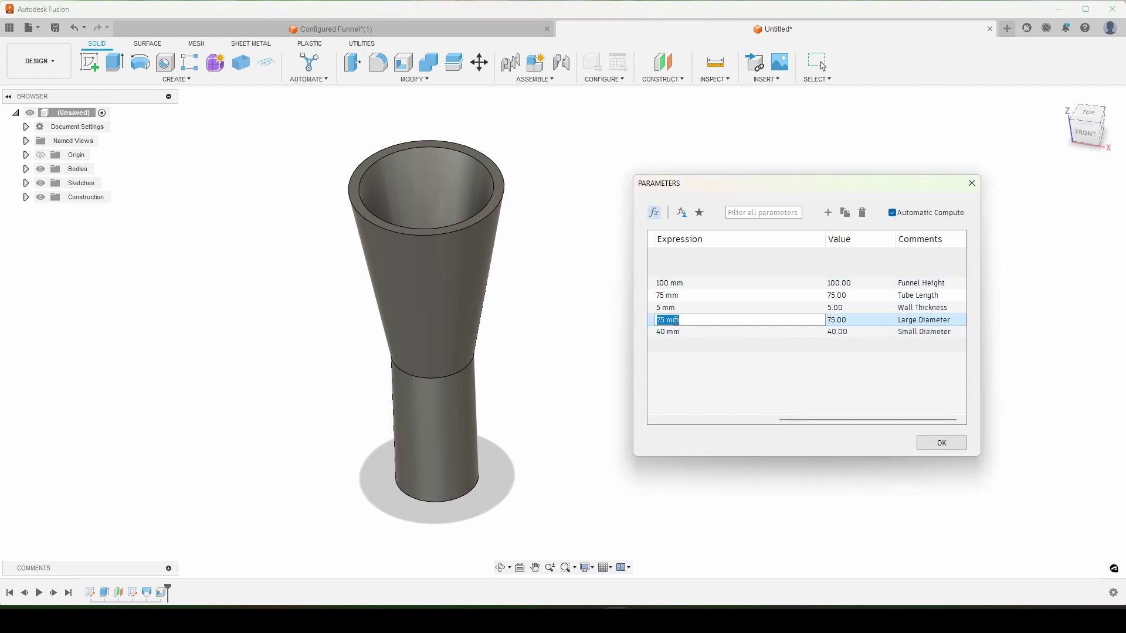
text(150)
key(Return)
scroll(438, 376, up, 2)
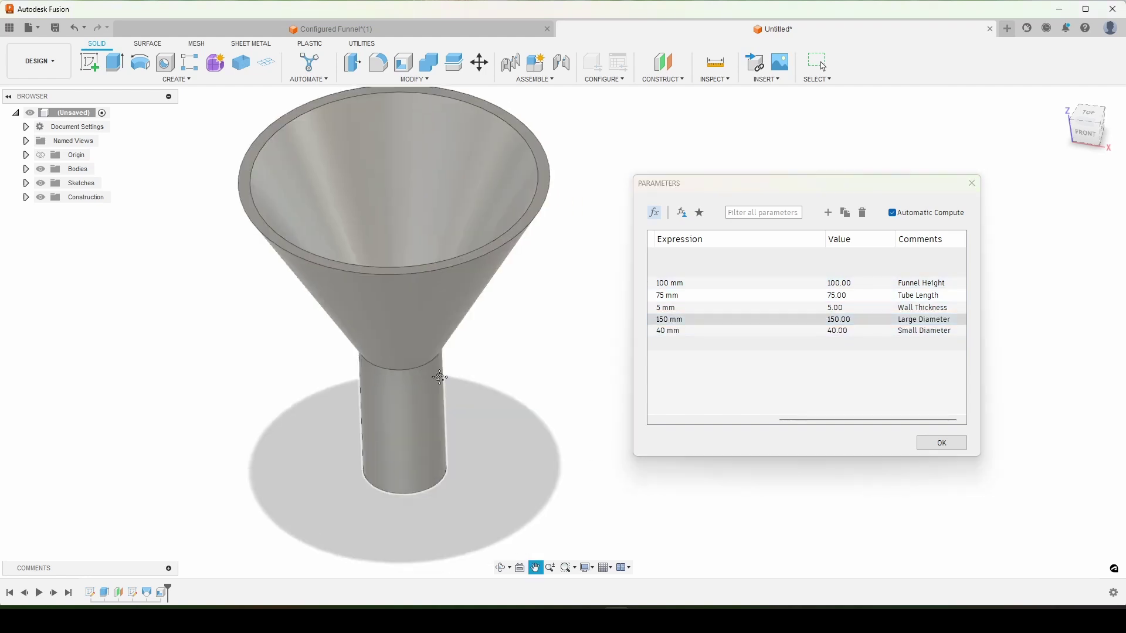
shift+middle_drag(501, 394, 495, 416)
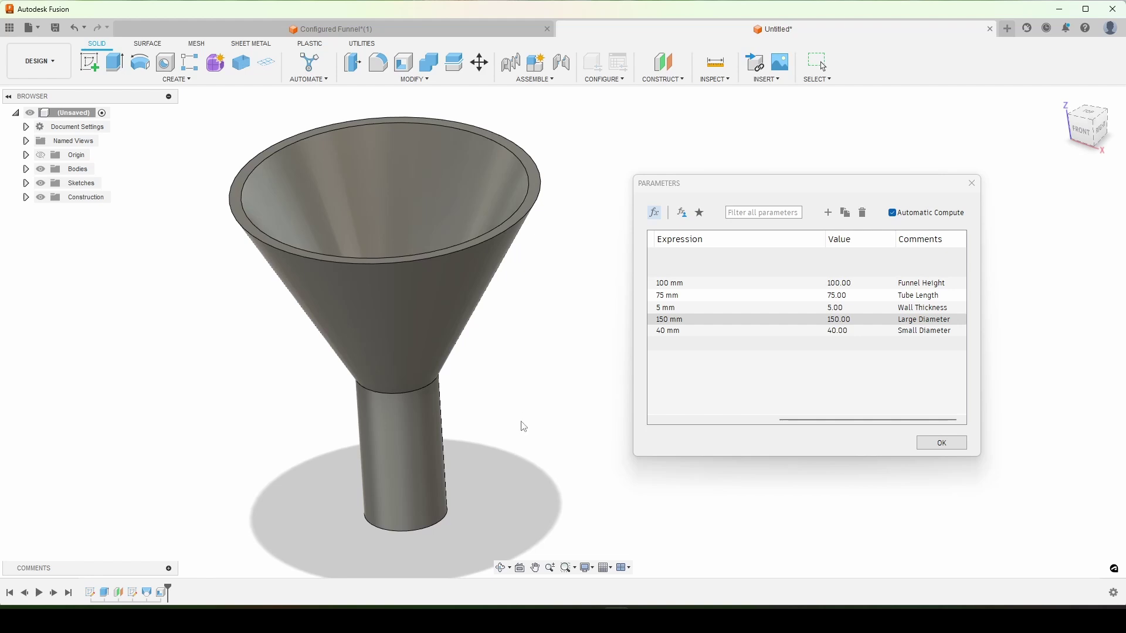
mouse_move(550, 434)
middle_down()
mouse_move(548, 445)
mouse_move(543, 434)
middle_up()
drag(884, 187, 859, 182)
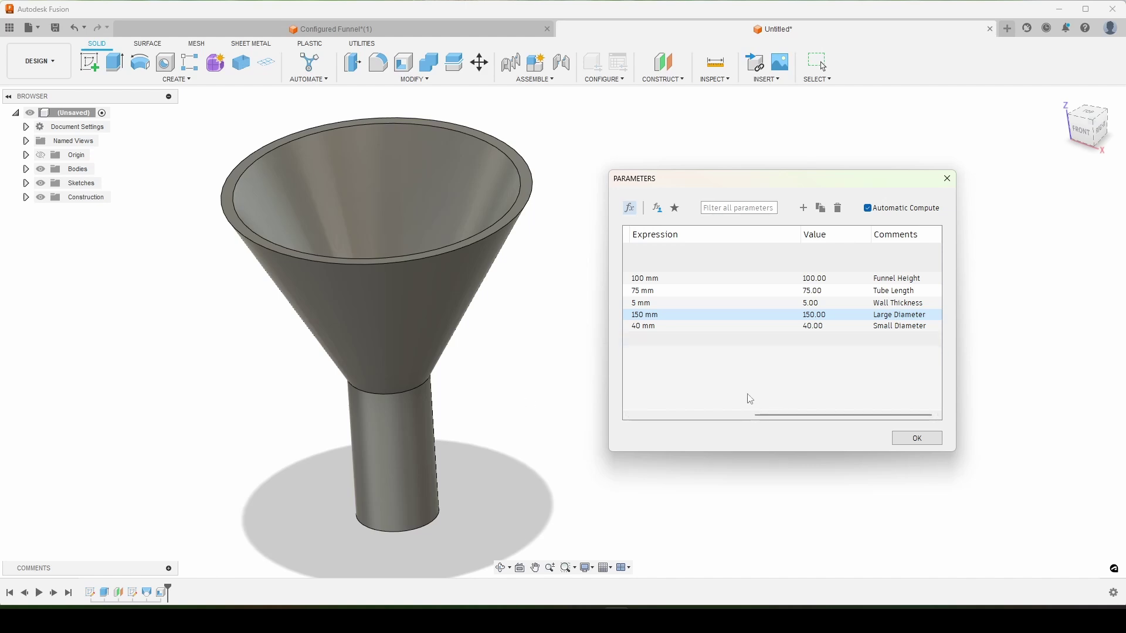
Set Large Diameter to 100 mm and Small Diameter to 55 mm
double_click(670, 279)
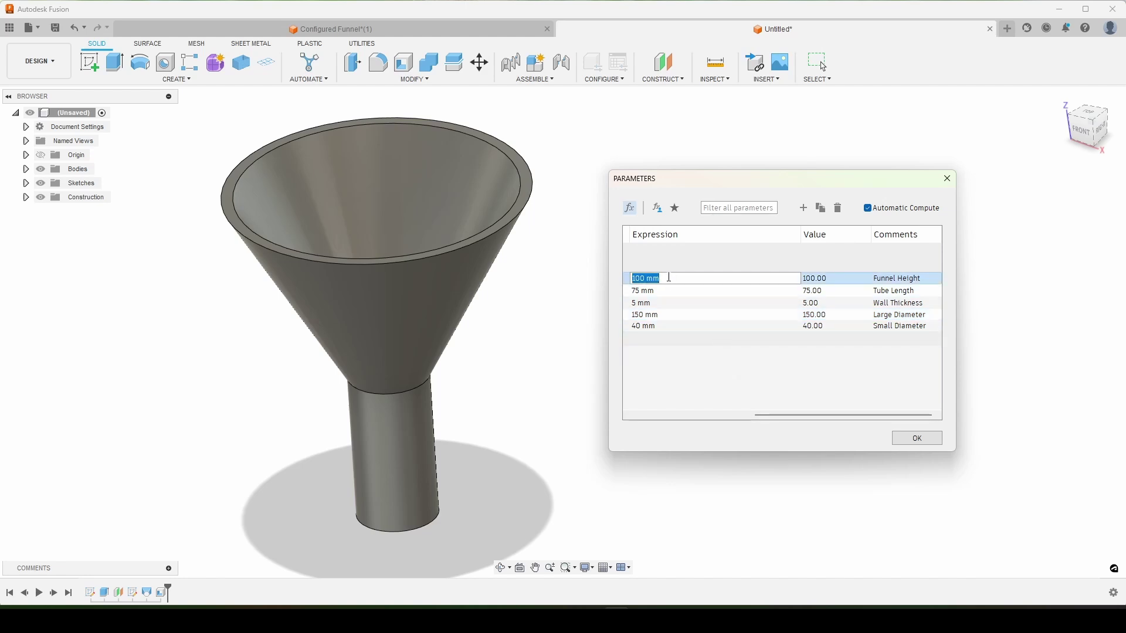
double_click(687, 316)
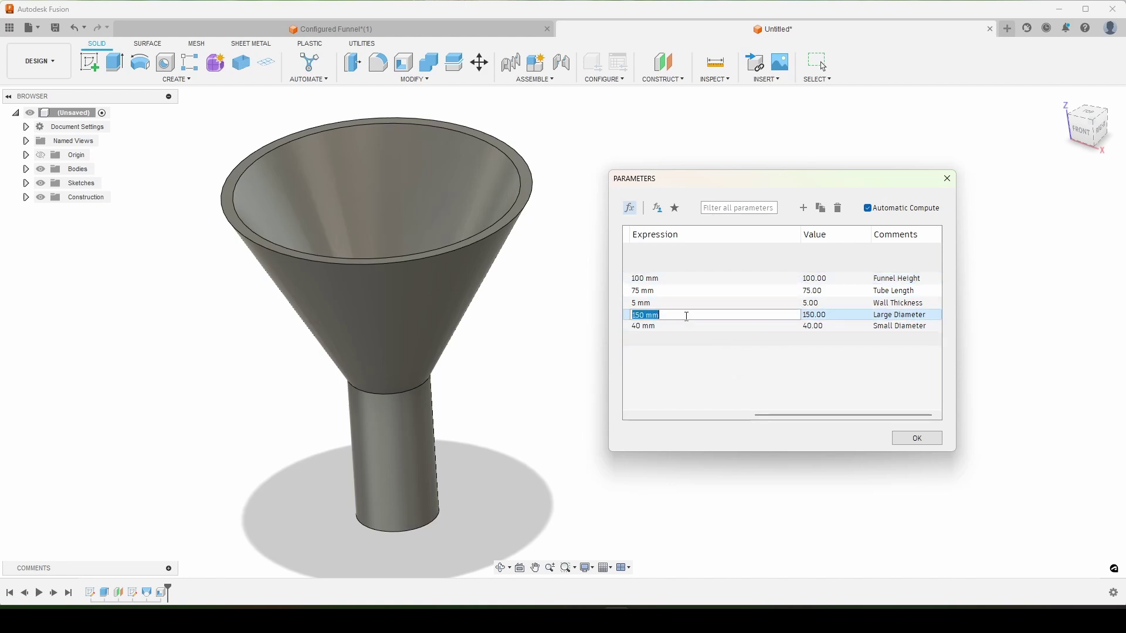
text(100)
key(Return)
double_click(664, 324)
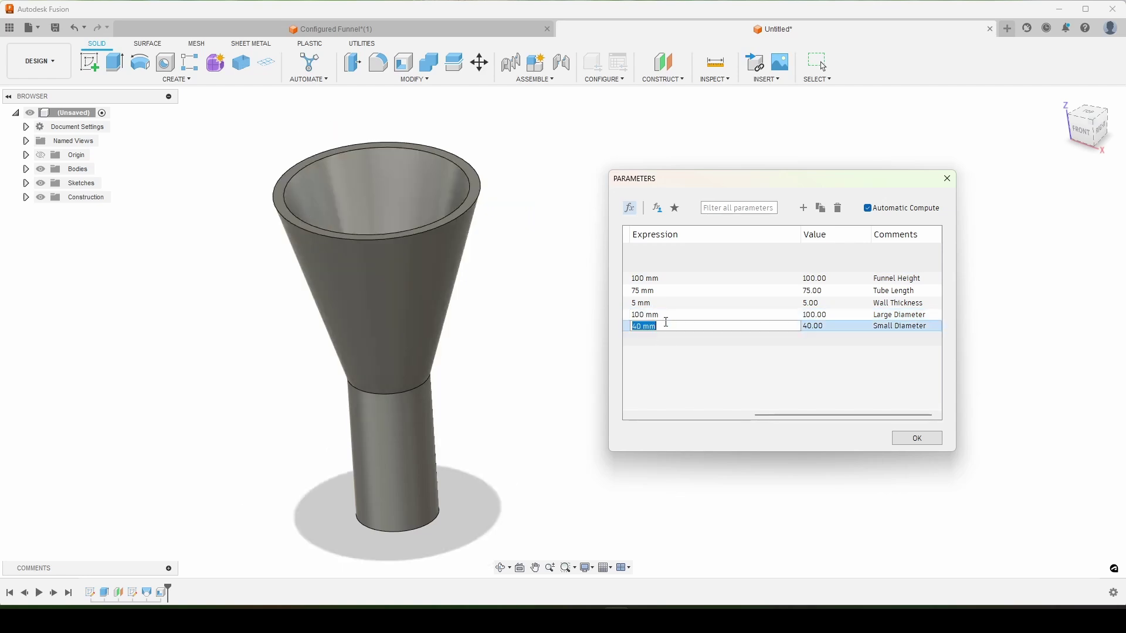
text(55)
key(Return)
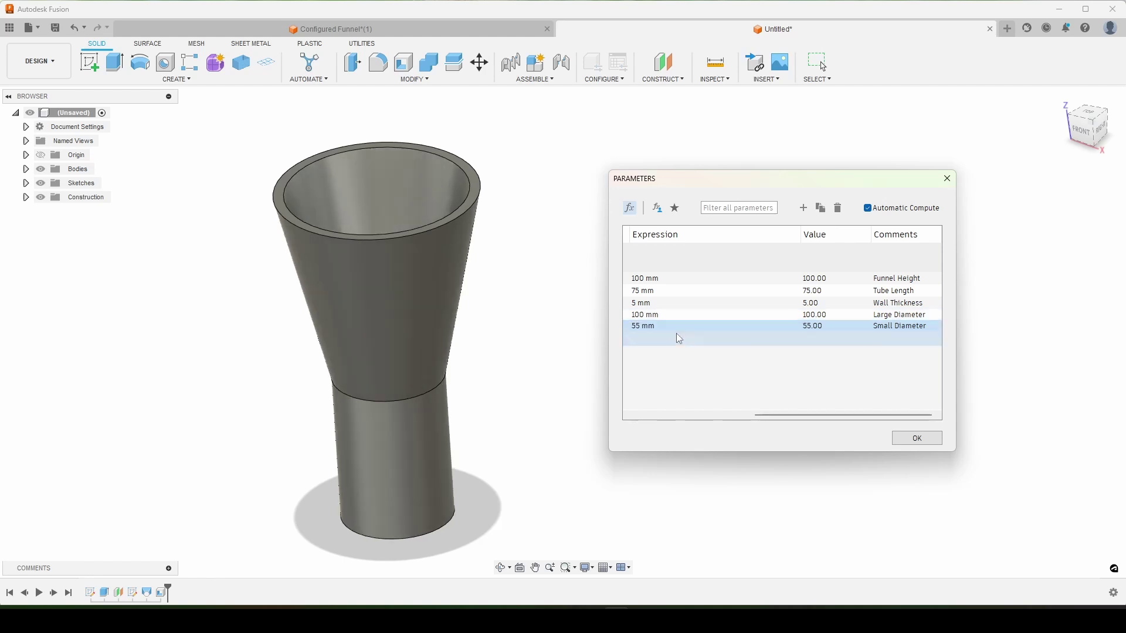
Set Wall Thickness to 3 mm, Tube Length to 20 mm and Funnel Height to 30 mm
double_click(661, 305)
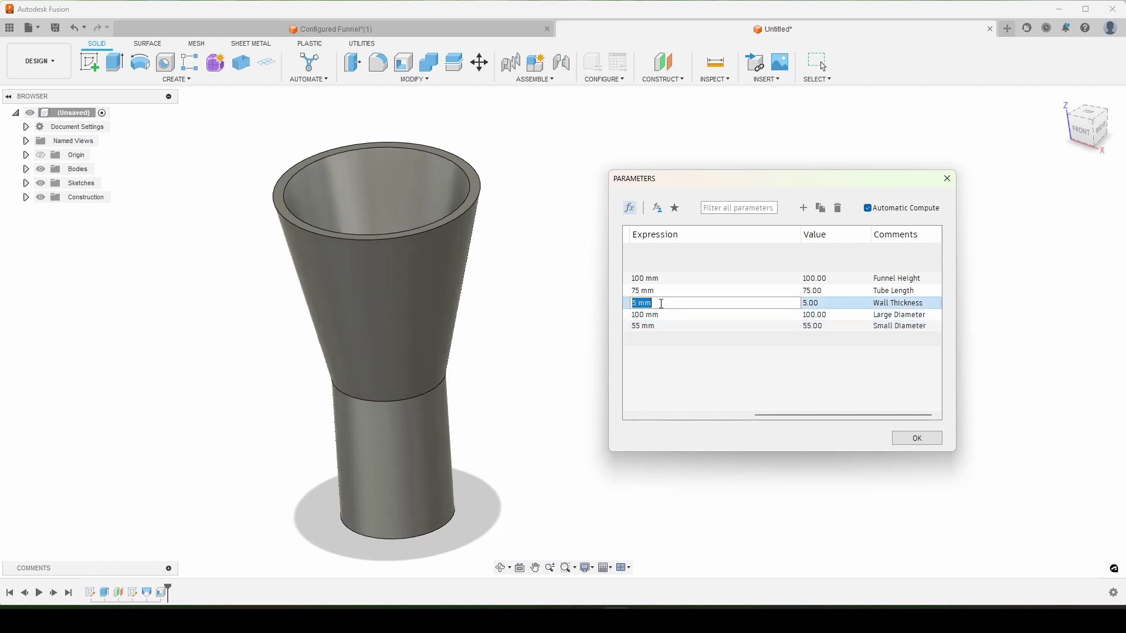
text(3)
click(667, 291)
double_click(667, 292)
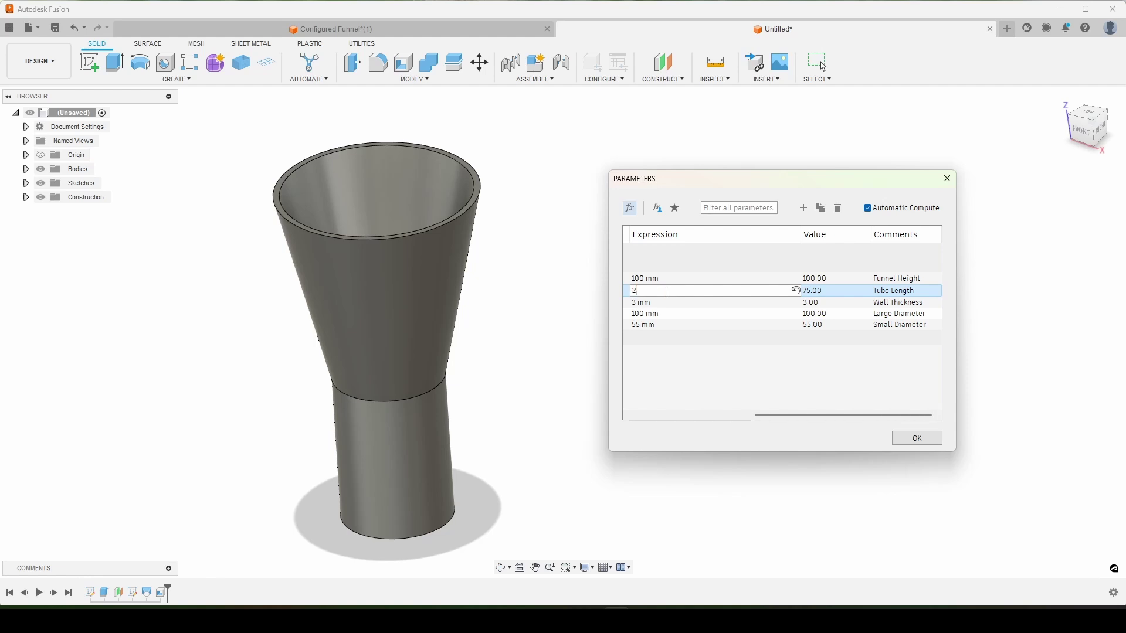
text(0)
key(Return)
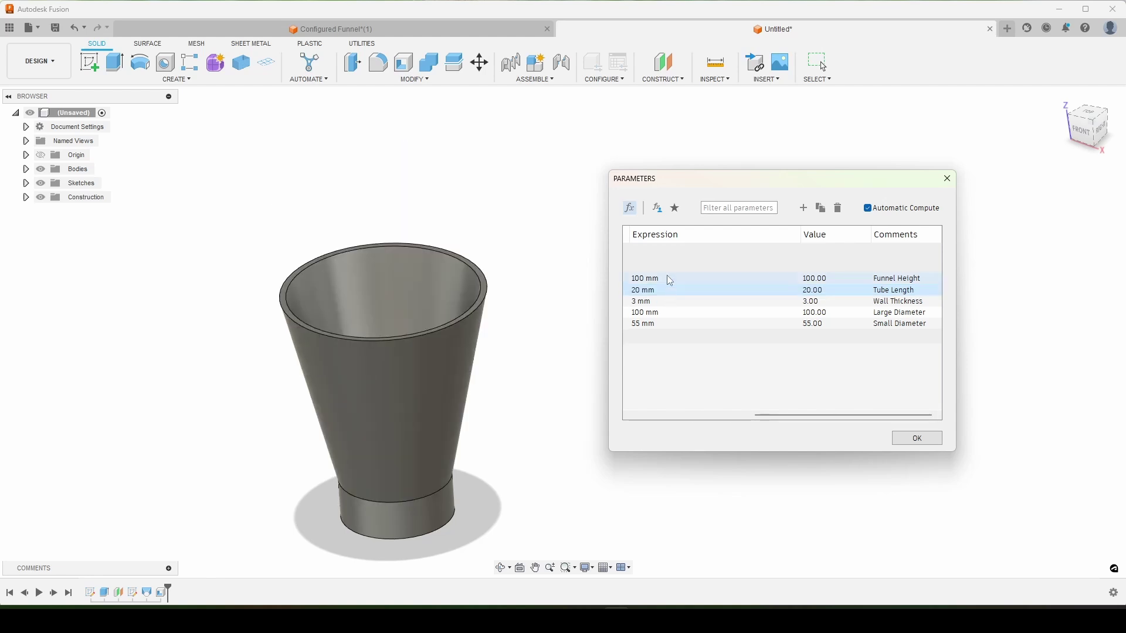
double_click(669, 278)
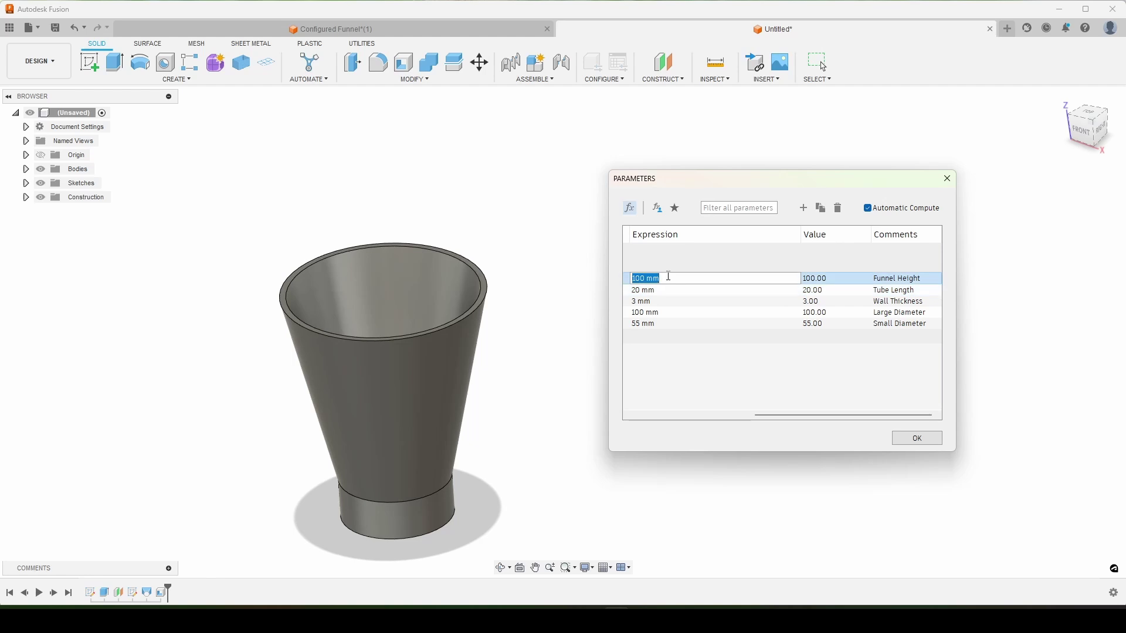
text(30)
key(Return)
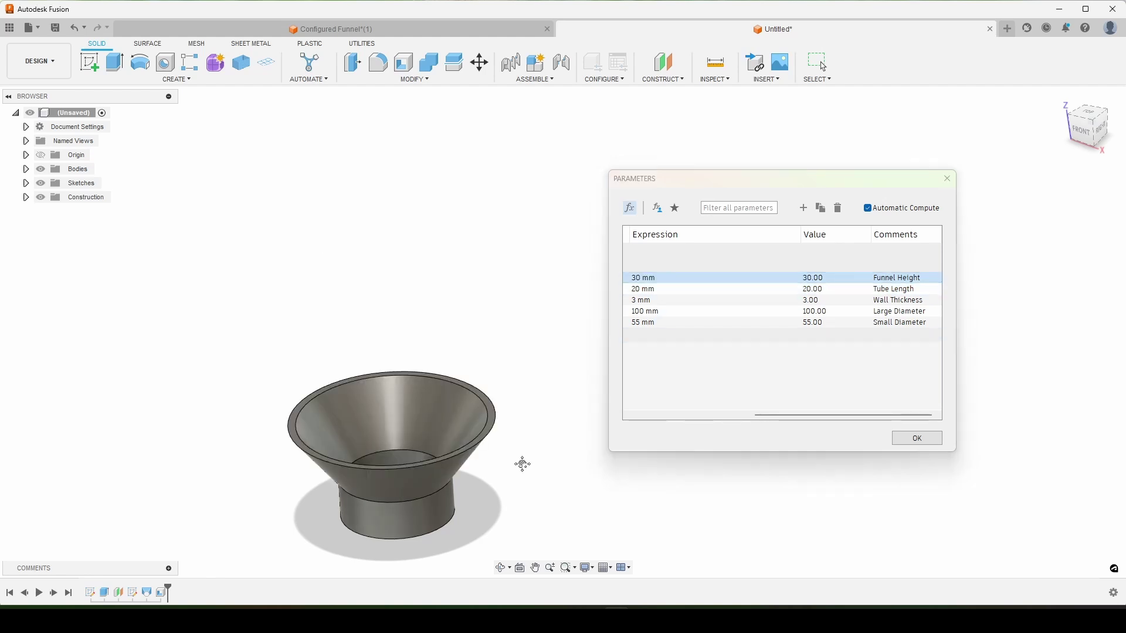
middle_drag(520, 449, 502, 417)
Accept the parameters and export the design as STEP file 'Parametric Funnel'
click(917, 438)
click(29, 28)
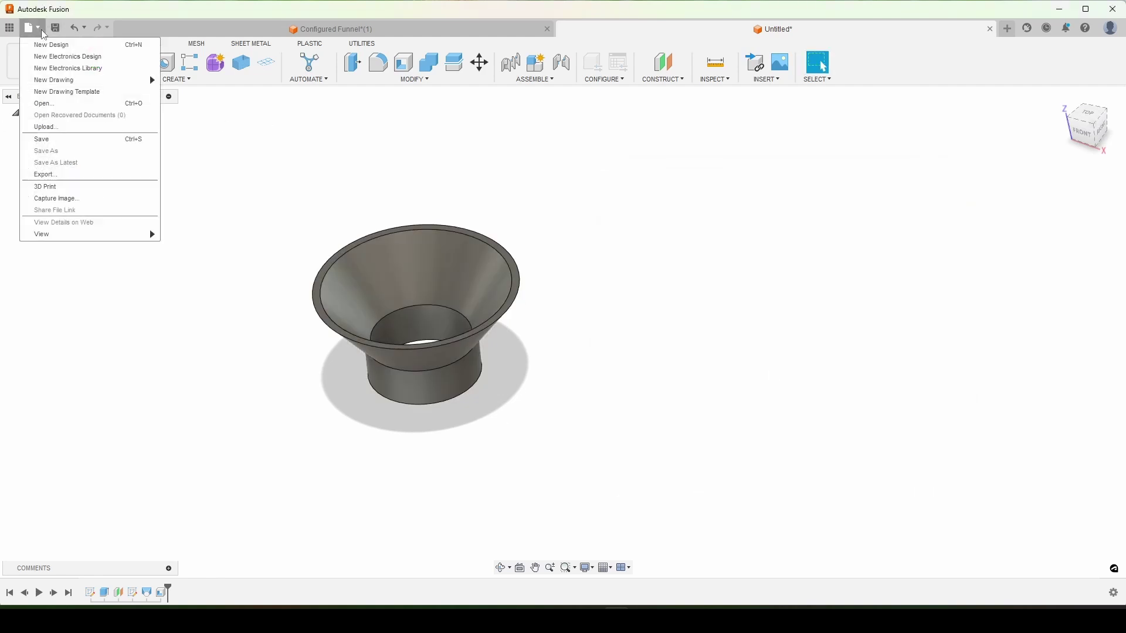
click(53, 175)
click(521, 227)
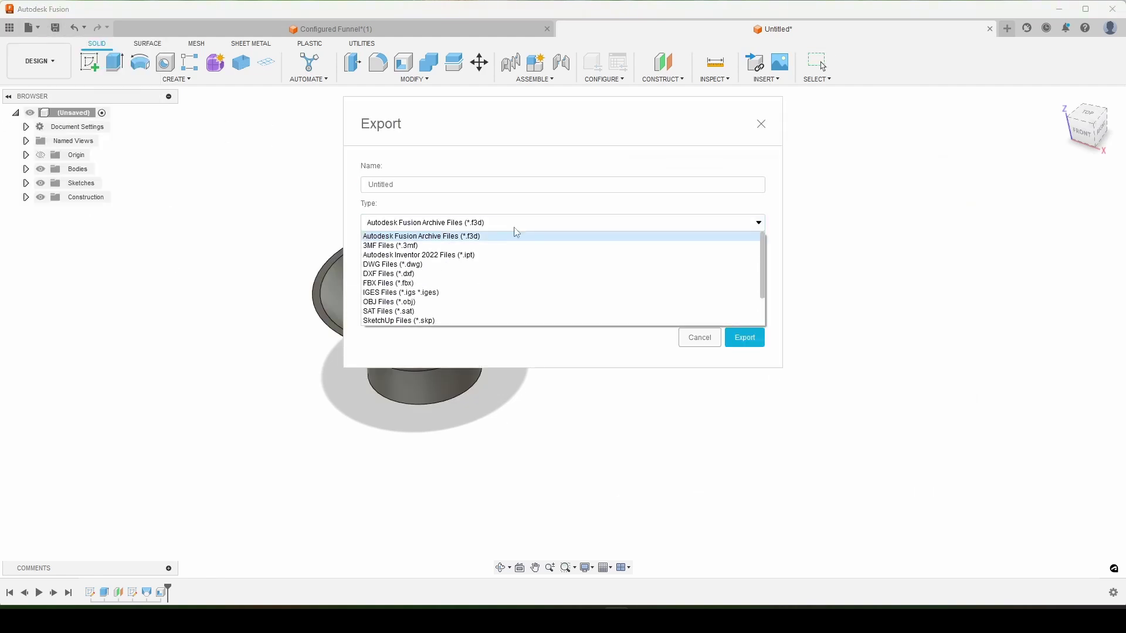
scroll(465, 284, down, 4)
click(460, 307)
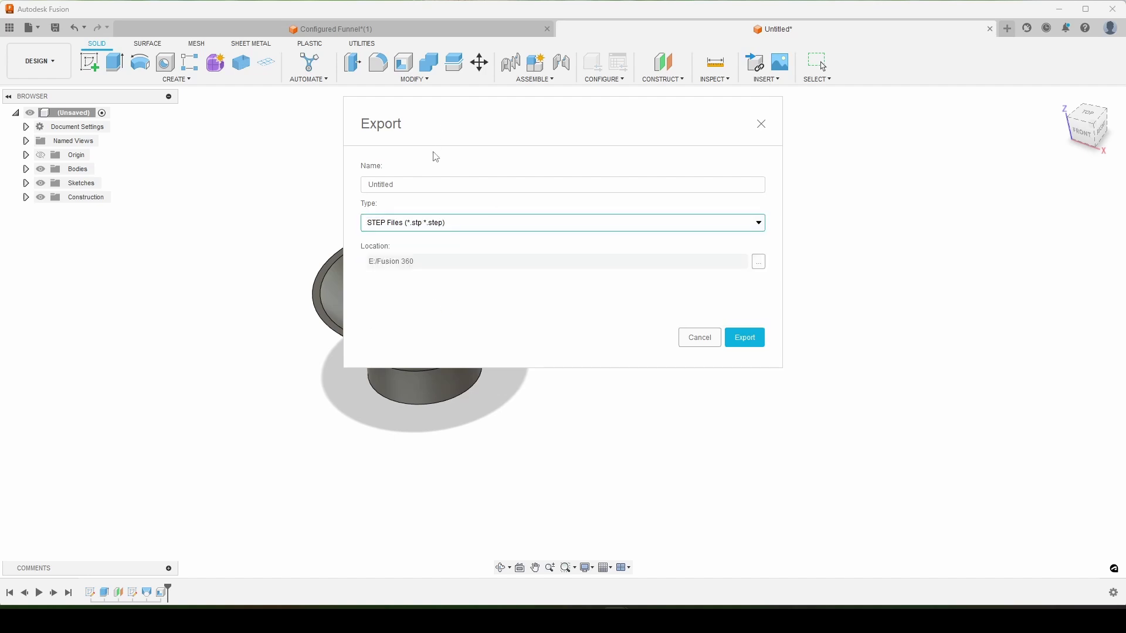
double_click(458, 185)
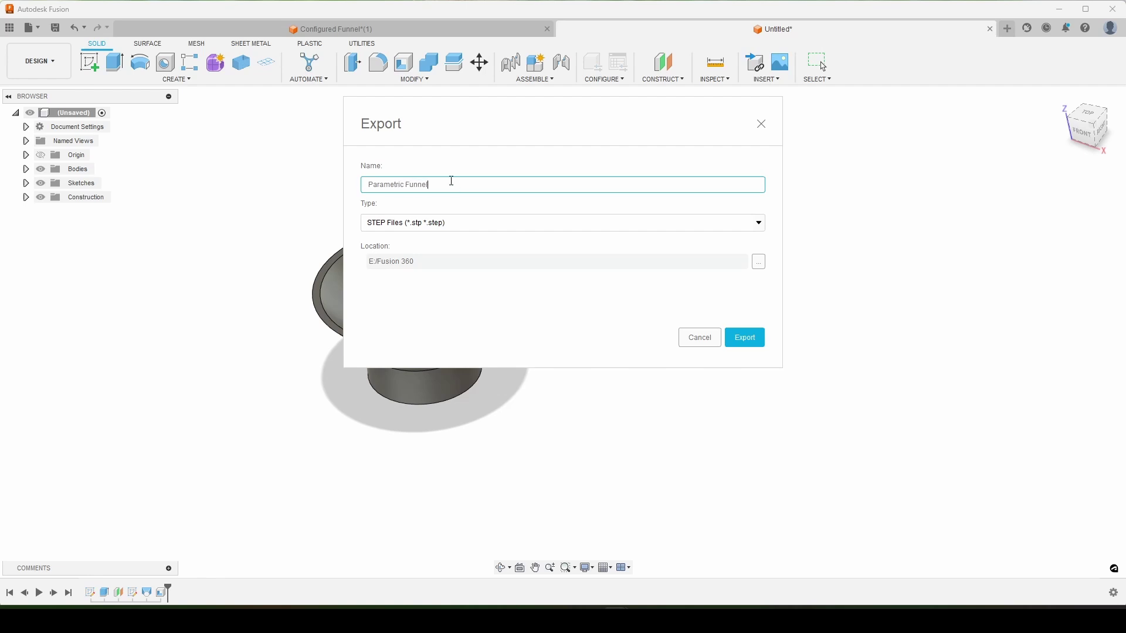
click(744, 339)
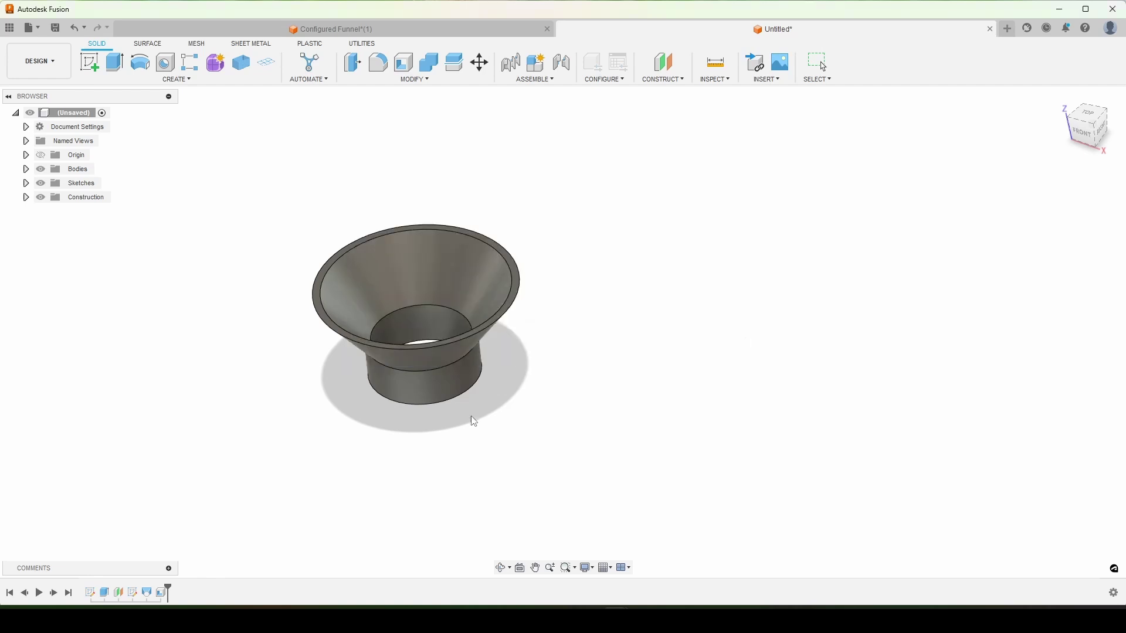
Import Parametric Funnel.step, placing the 100 x 99.997 x 50 mm funnel on the plate
middle_drag(471, 421, 589, 448)
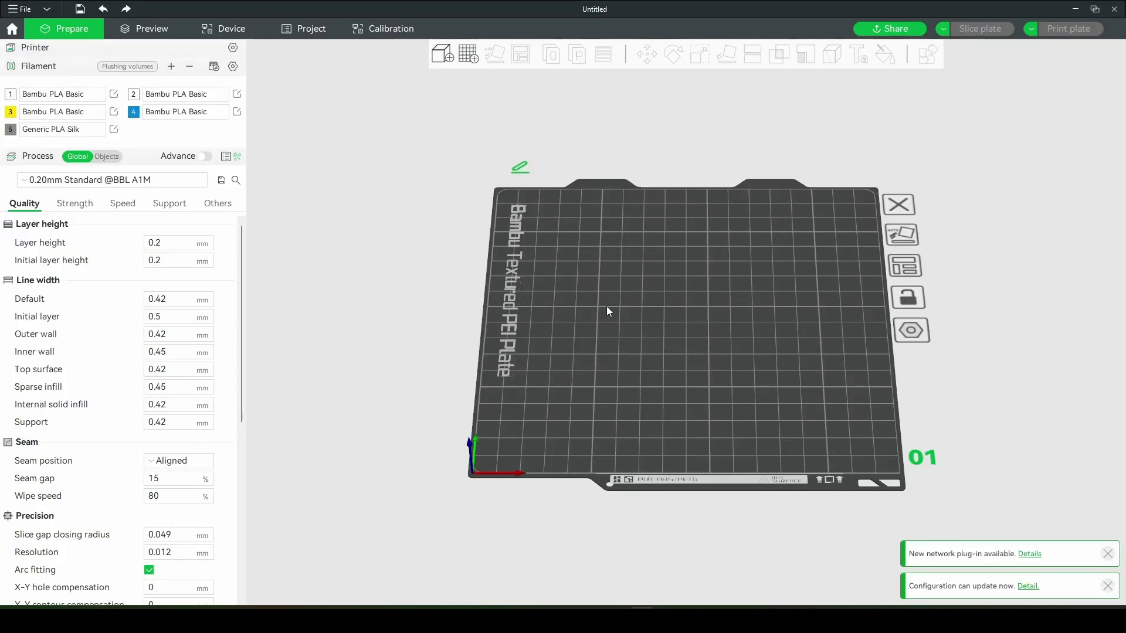
click(444, 55)
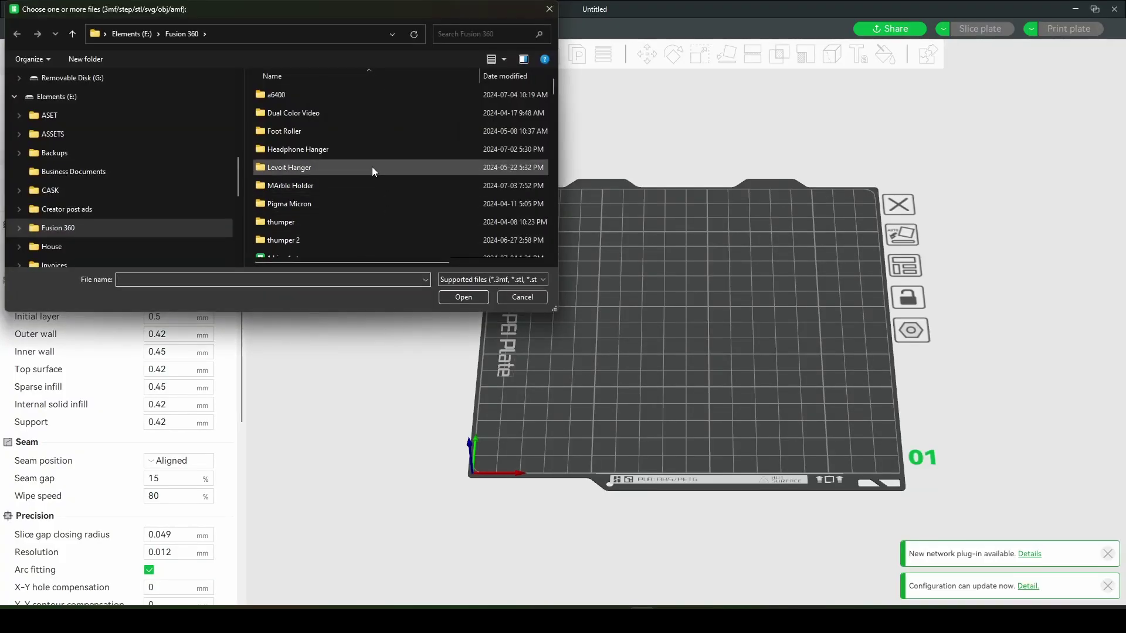
scroll(379, 174, down, 5)
scroll(376, 170, down, 10)
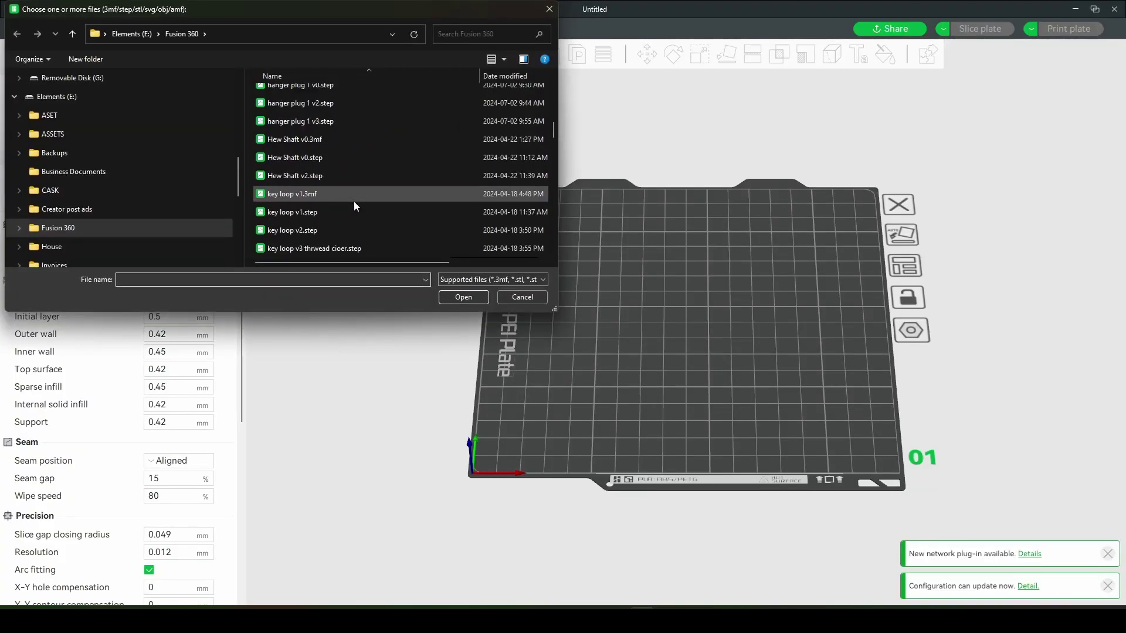
click(338, 194)
click(463, 298)
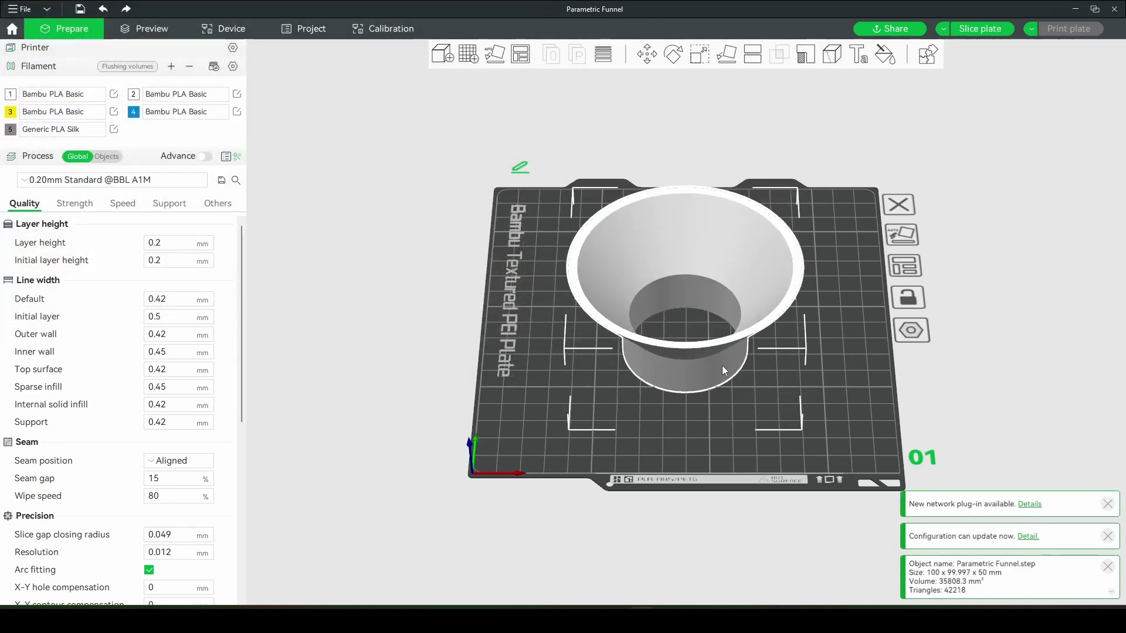
drag(722, 364, 765, 449)
Slice plate 1 containing the Parametric Funnel
click(979, 28)
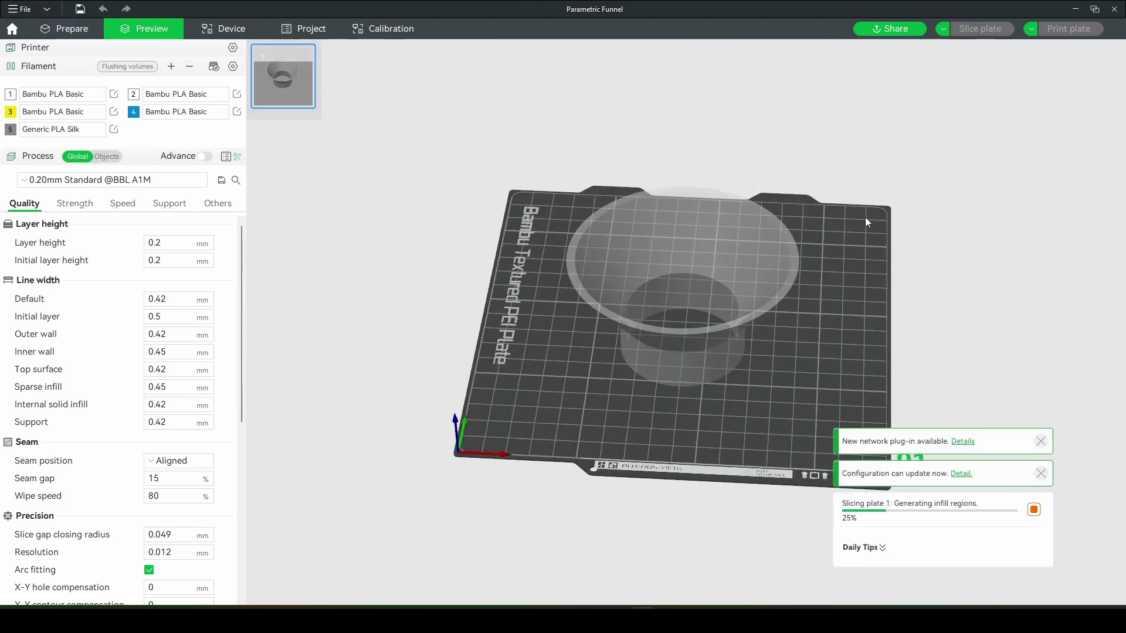